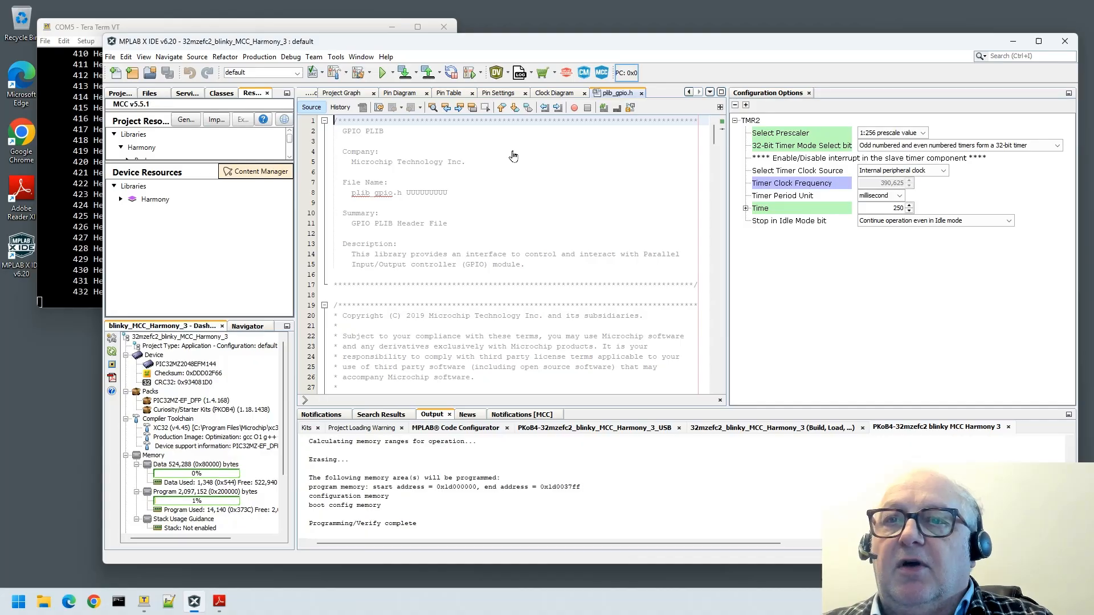
# Generate the project's MCC Harmony code and review the generation log.
pyautogui.click(188, 121)
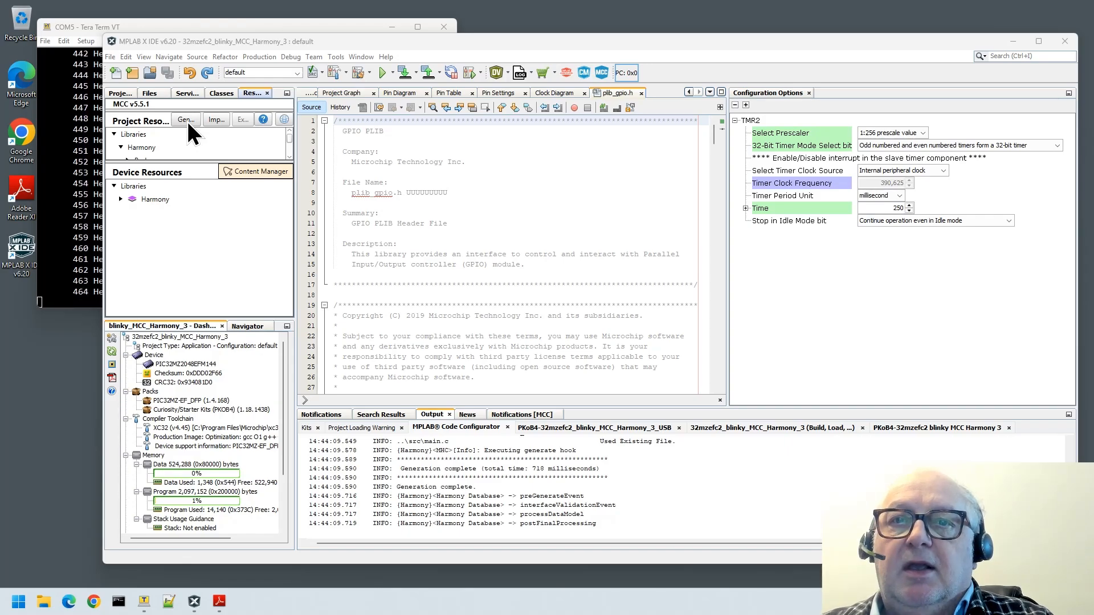
pyautogui.scroll(15, 563, 473)
pyautogui.scroll(-15, 563, 473)
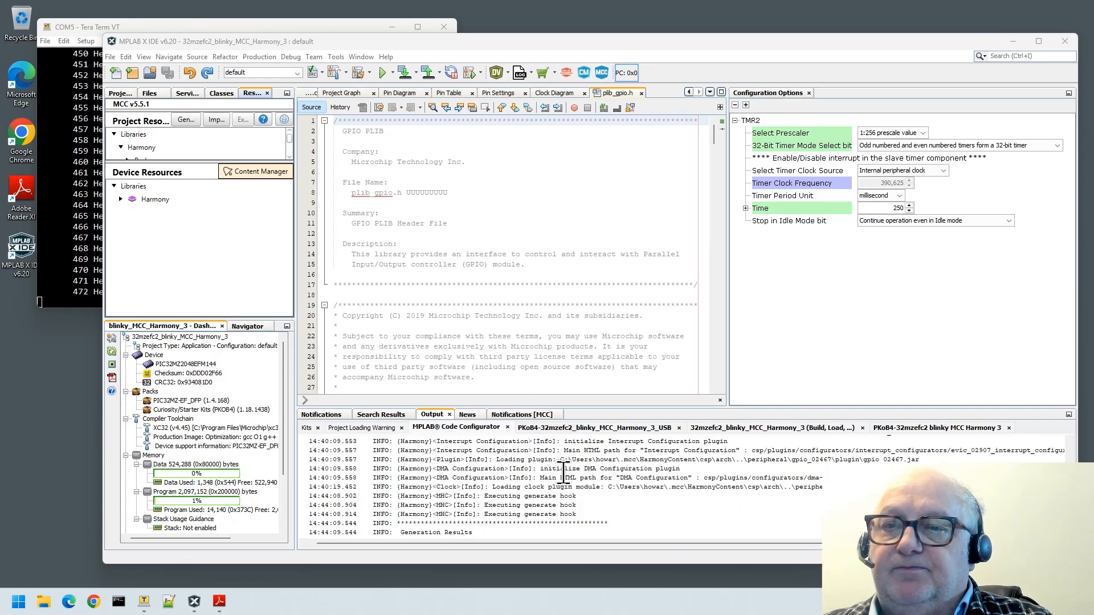
# Clean and build the 32mzefc2_blinky_MCC_Harmony_3 project.
pyautogui.click(118, 94)
pyautogui.rightClick(137, 103)
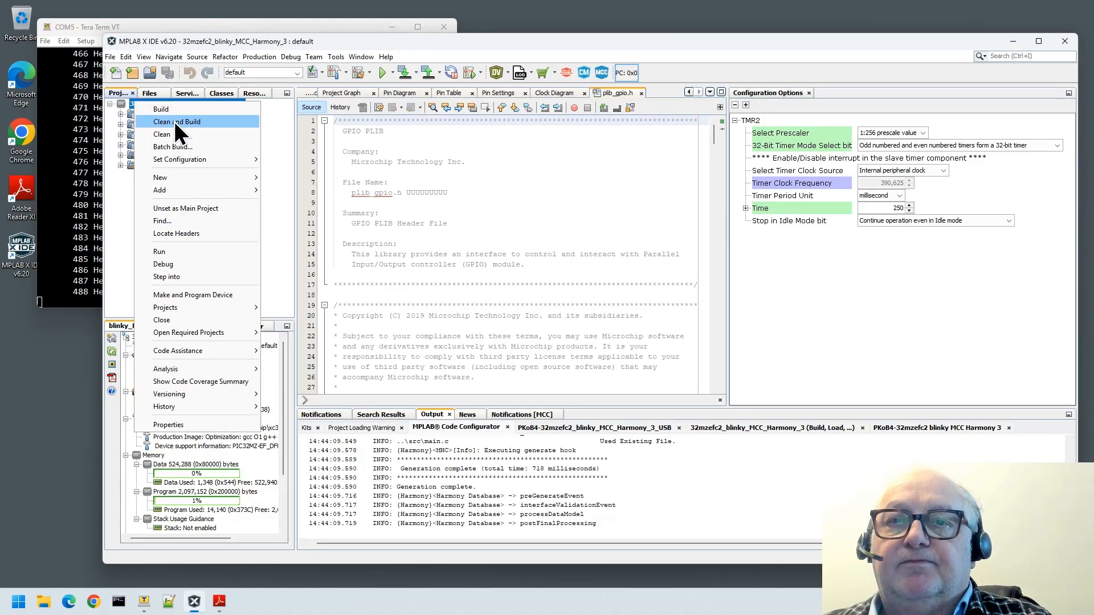
pyautogui.click(174, 120)
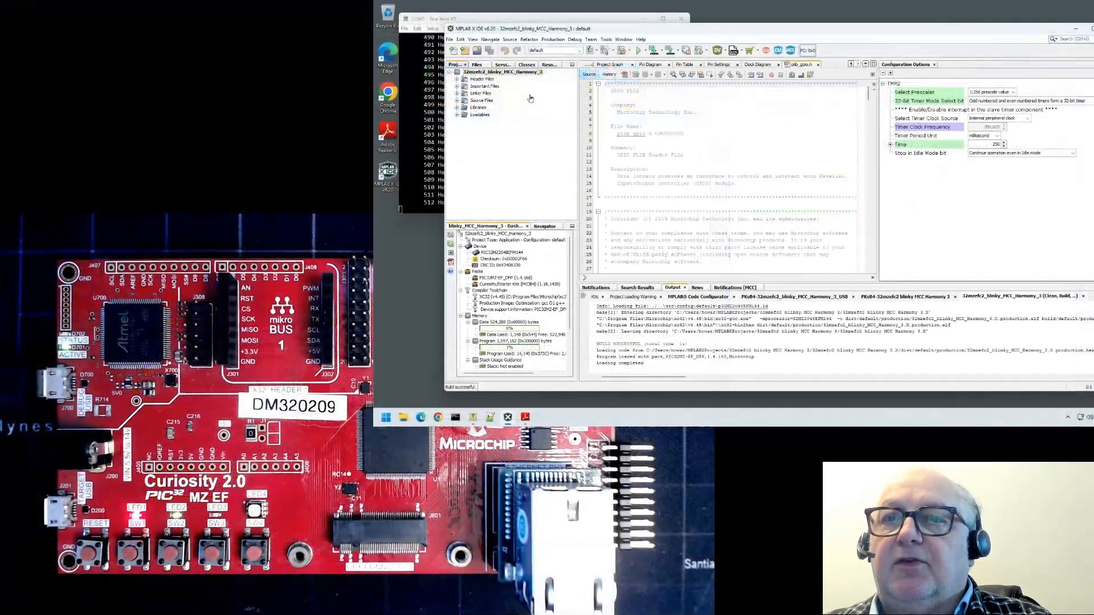
# Program the Curiosity board with the built project and switch to Tera Term to check its serial output.
pyautogui.click(654, 51)
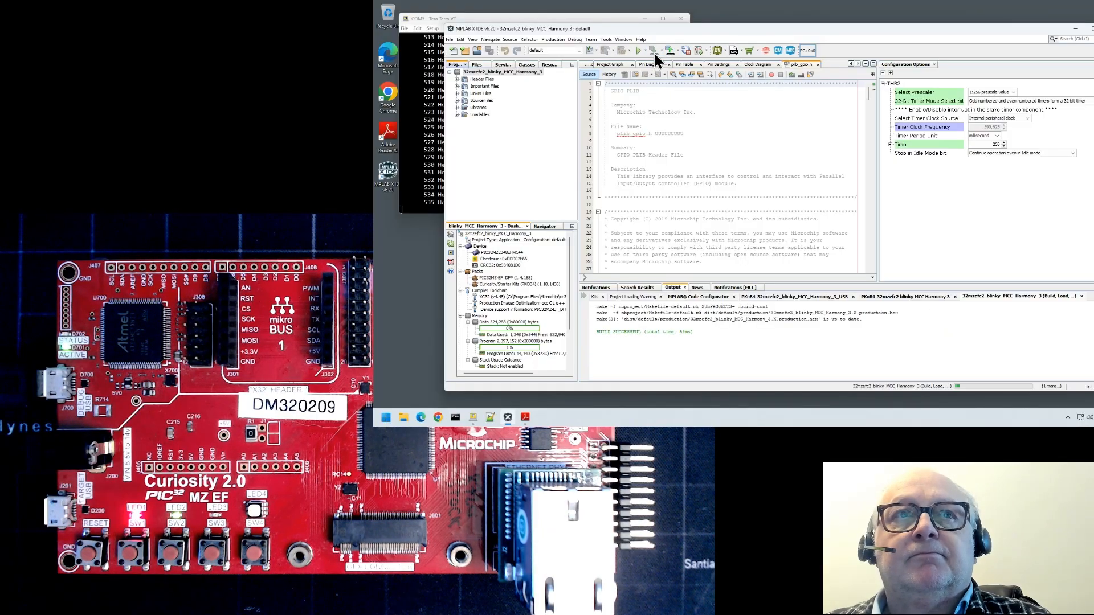
pyautogui.click(427, 98)
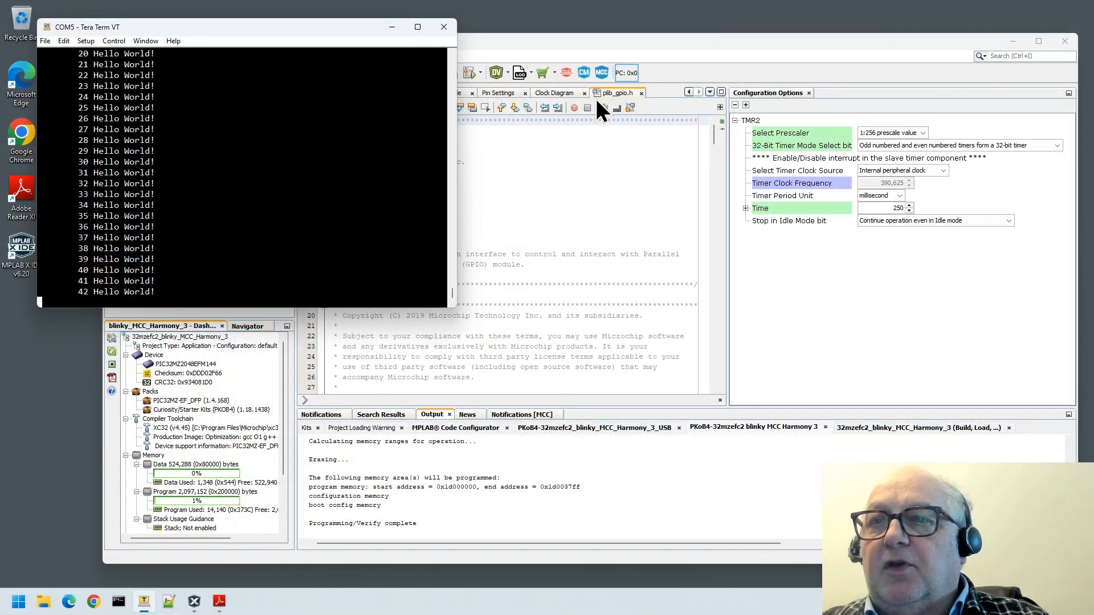
# Switch back to MPLAB X IDE and close the 32mzefc2_blinky_MCC_Harmony_3 project.
pyautogui.click(598, 45)
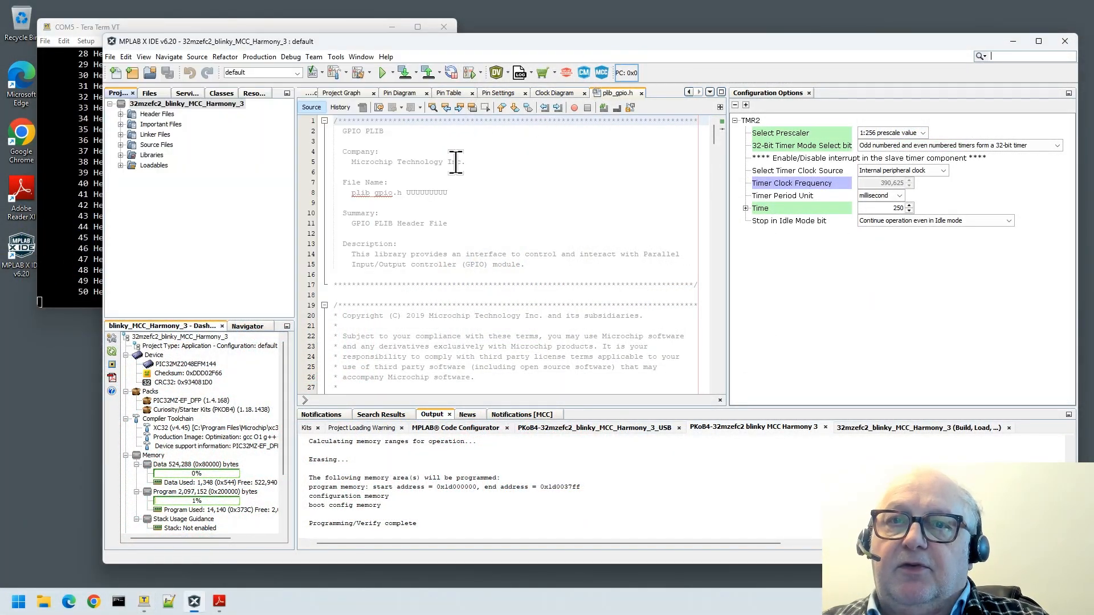
pyautogui.rightClick(205, 106)
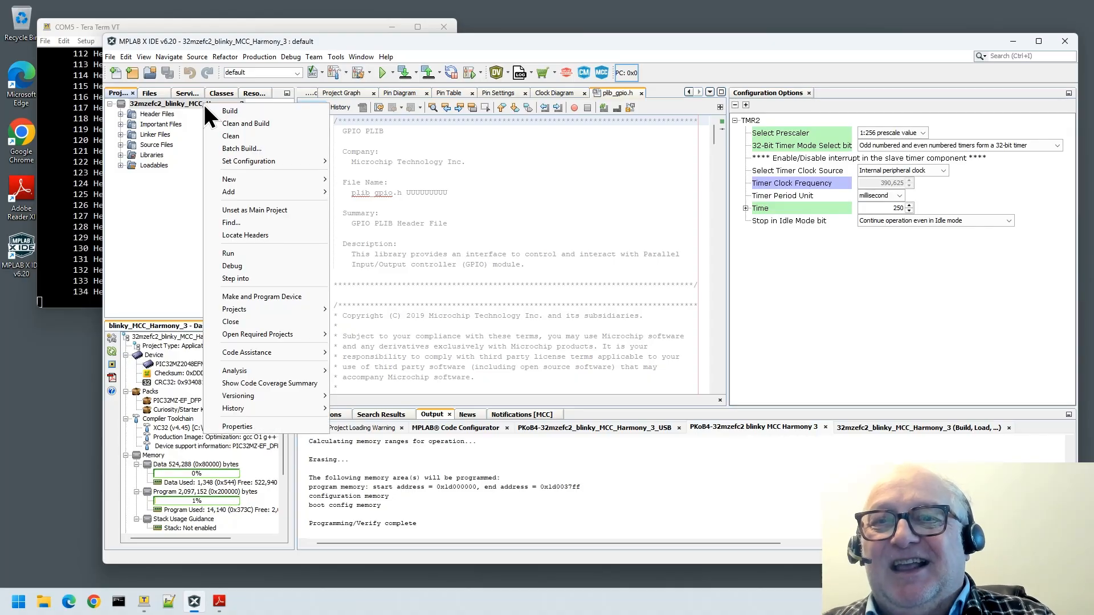
pyautogui.click(249, 325)
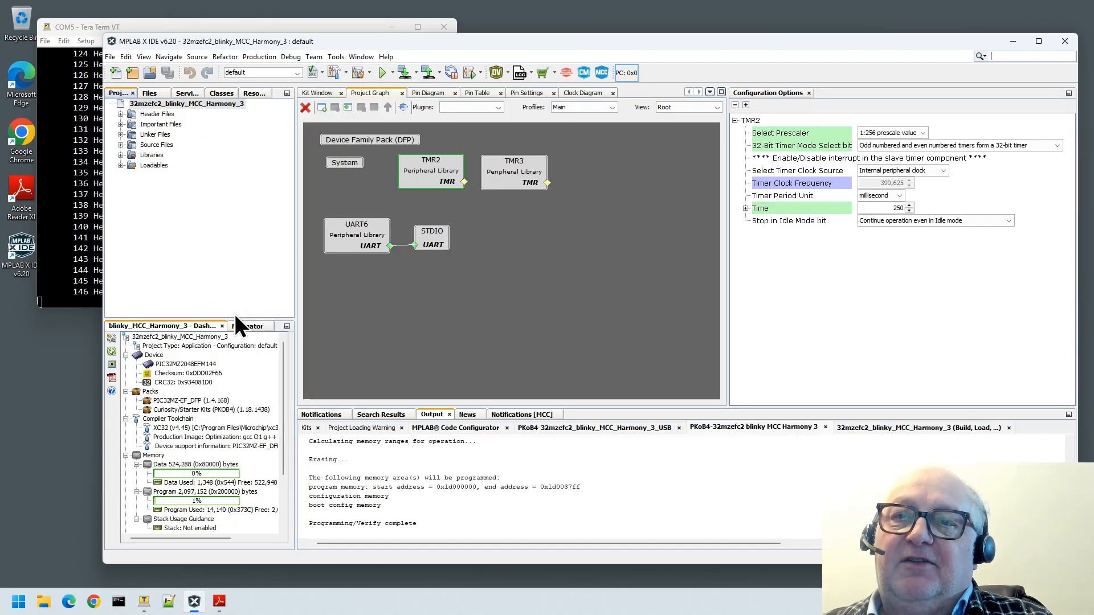
# Switch to File Explorer and duplicate the "32mzefc2 blinky MCC Harmony 3" folder within MPLABXProjects.
pyautogui.click(43, 602)
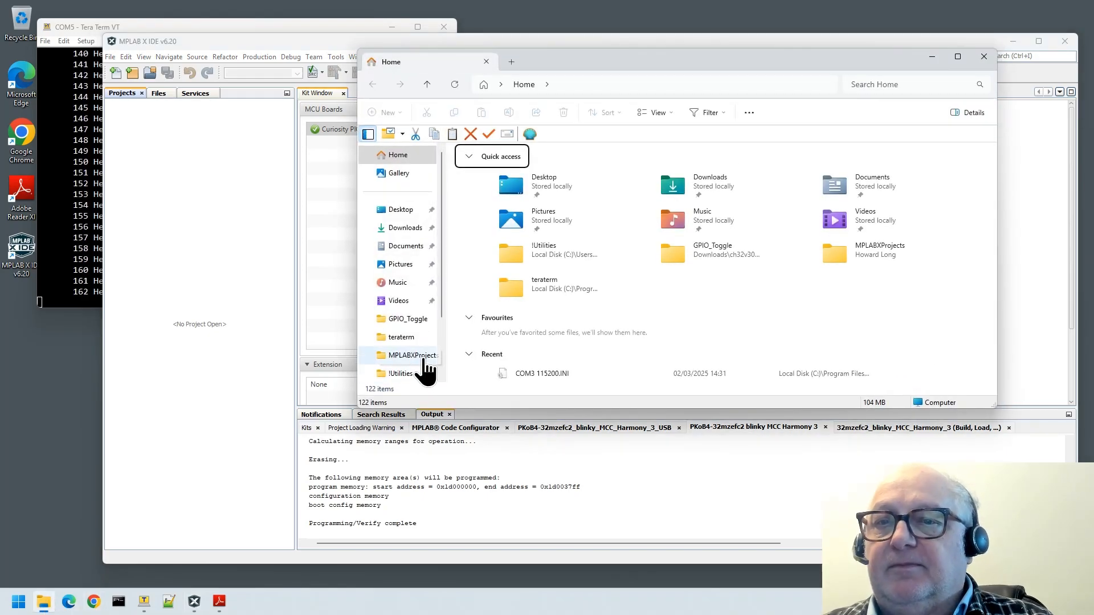
pyautogui.click(424, 357)
pyautogui.click(710, 90)
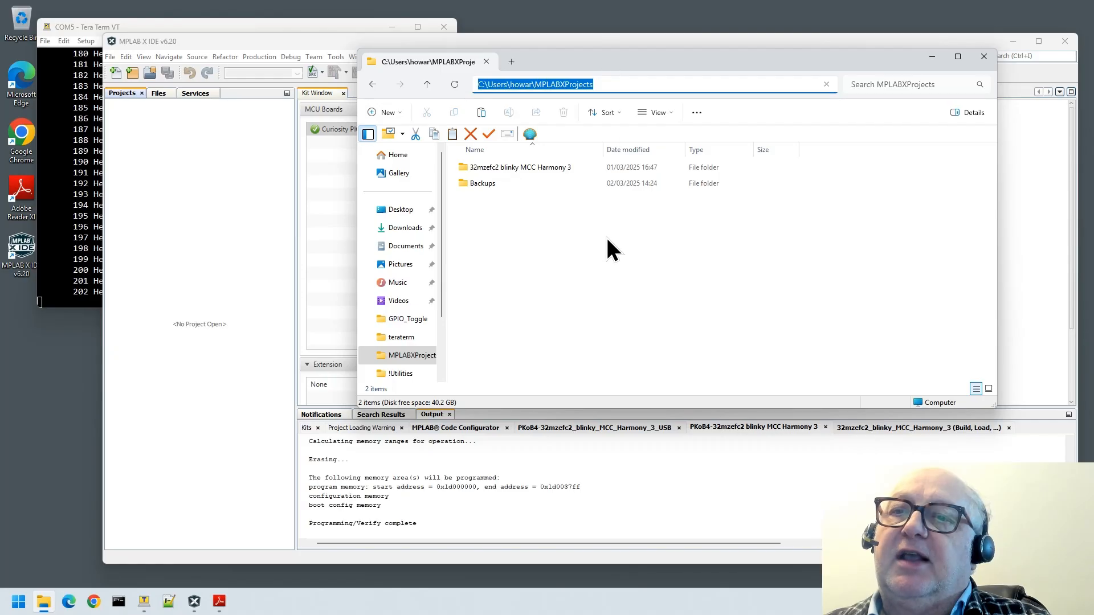
pyautogui.click(543, 166)
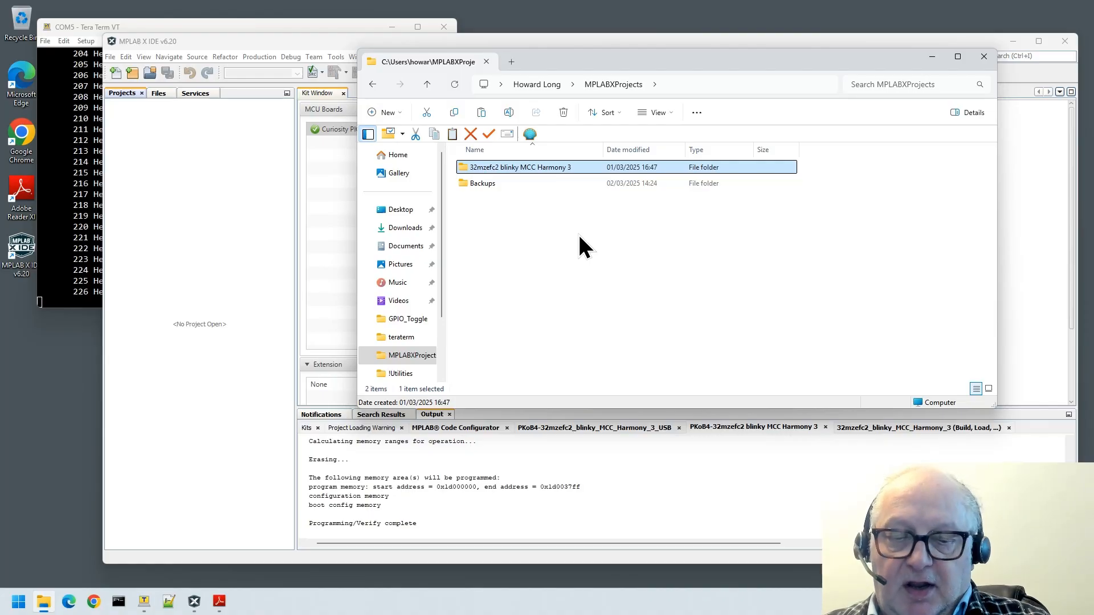
pyautogui.hotkey('ctrl', 'v')
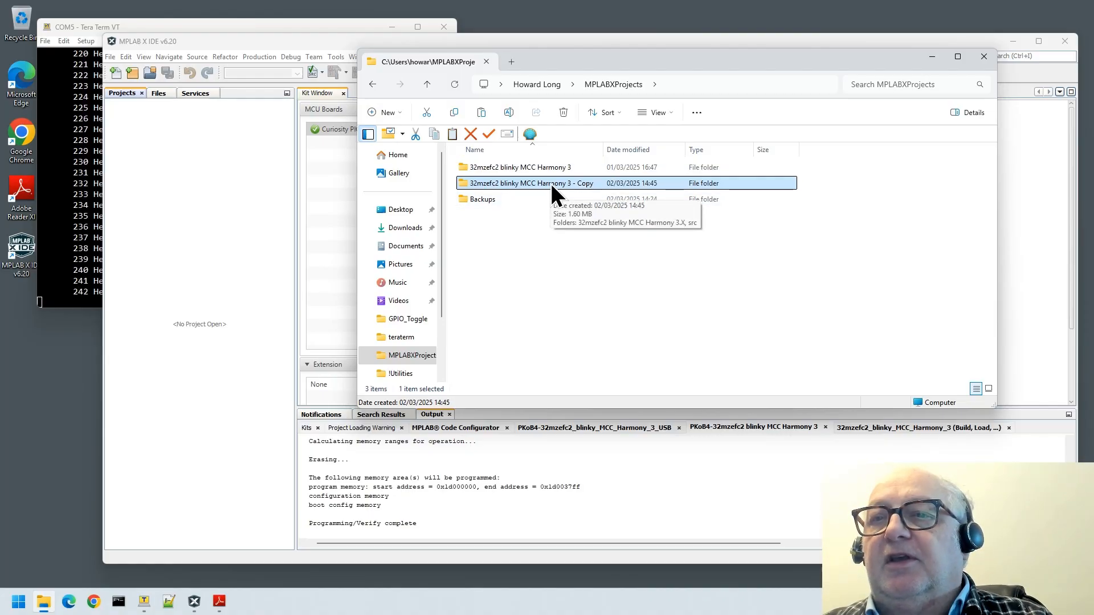
# Rename the copied folder as "32mzefc2 blinky MCC Harmony 3 USB" and check its contents.
pyautogui.click(550, 183)
pyautogui.press('End')
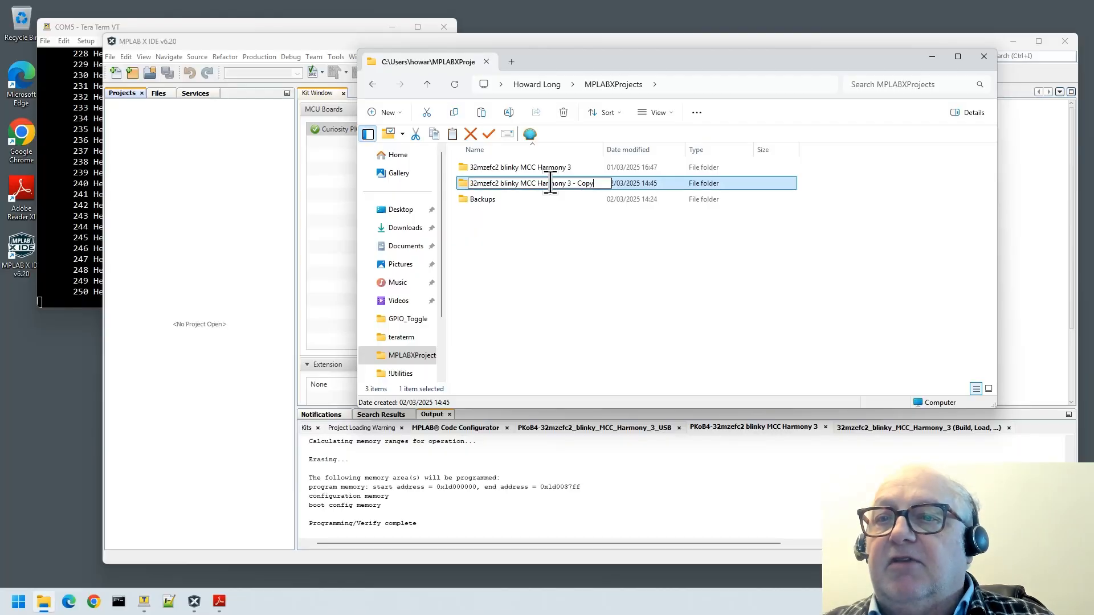
pyautogui.hotkey('shift', 'Left')
pyautogui.hotkey('shift', 'Left')
pyautogui.hotkey('shift', 'Left')
pyautogui.hotkey('shift', 'Left')
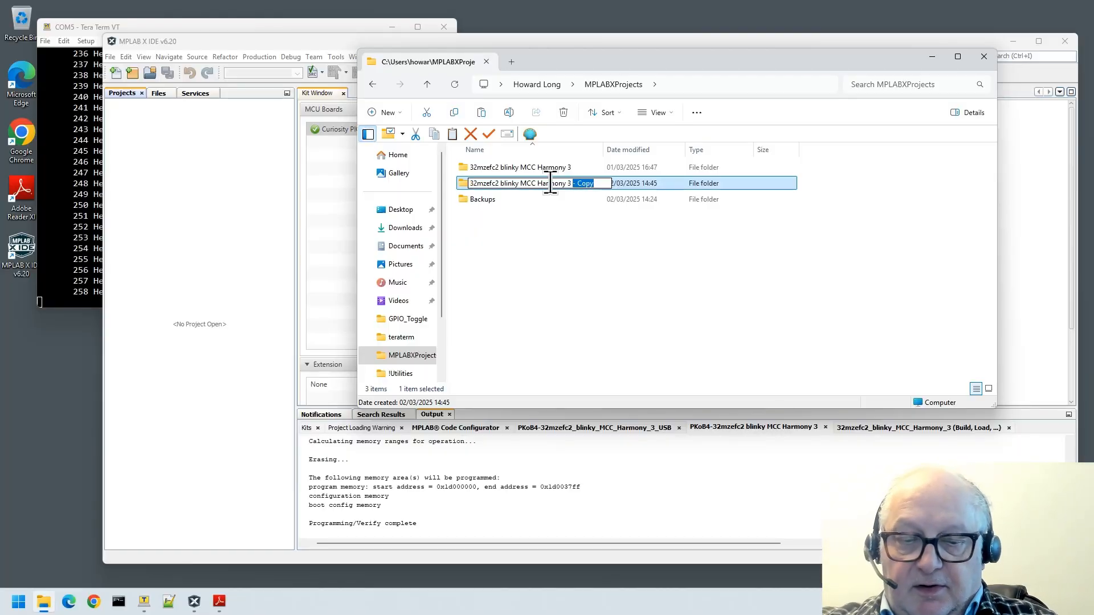
pyautogui.write('USB')
pyautogui.press('Return')
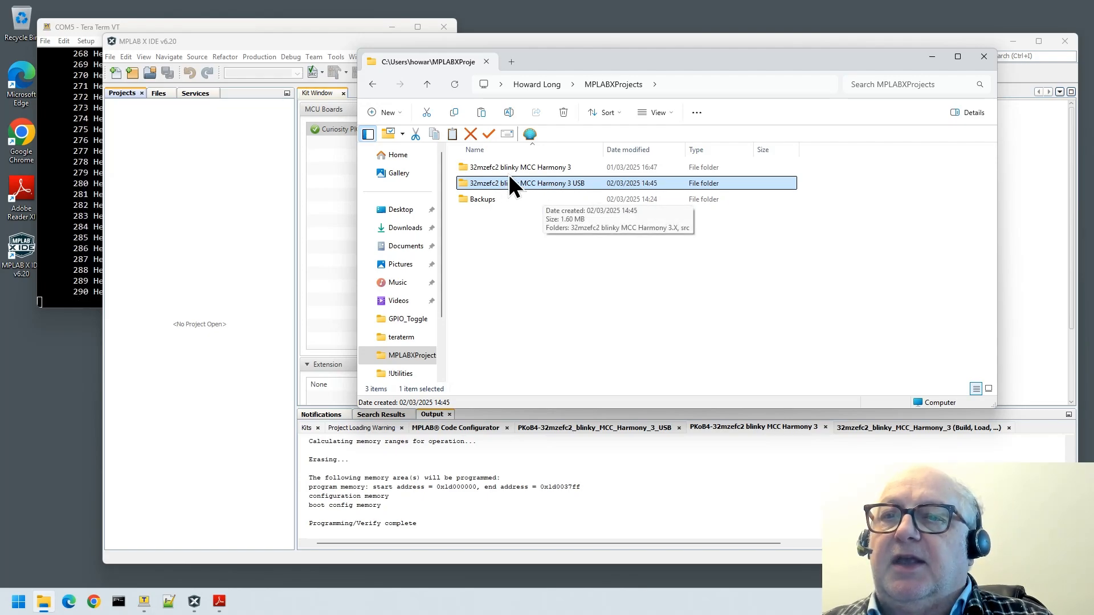
pyautogui.doubleClick(542, 182)
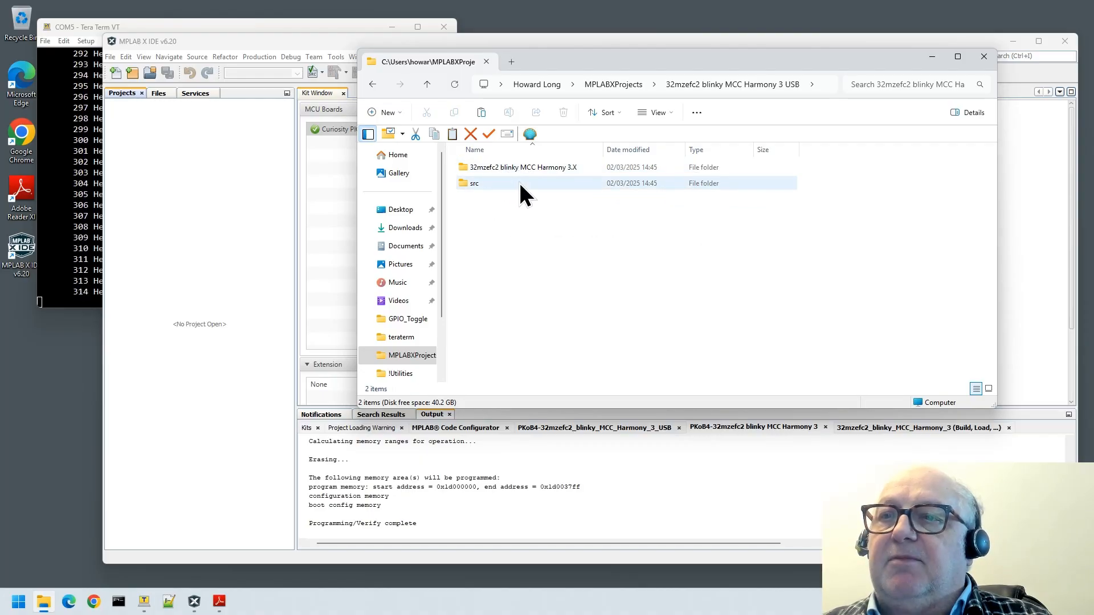
pyautogui.click(621, 84)
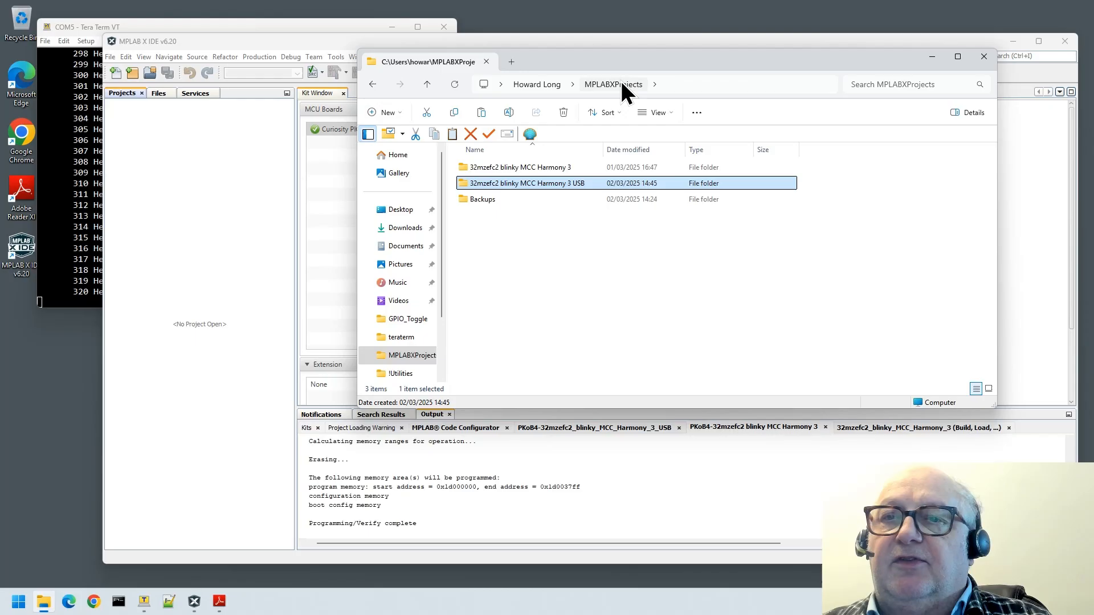
# Switch to MPLAB X IDE, open "32mzefc2 blinky MCC Harmony 3.X" from the "32mzefc2 blinky MCC Harmony 3 USB" folder, and set it as main project.
pyautogui.click(244, 236)
pyautogui.click(112, 56)
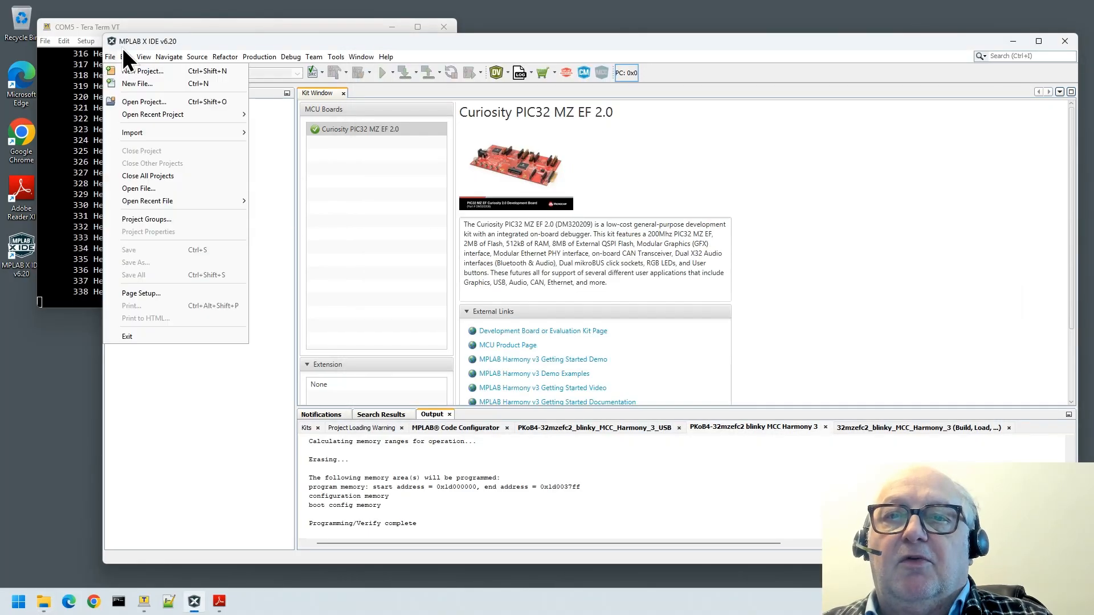
pyautogui.click(115, 99)
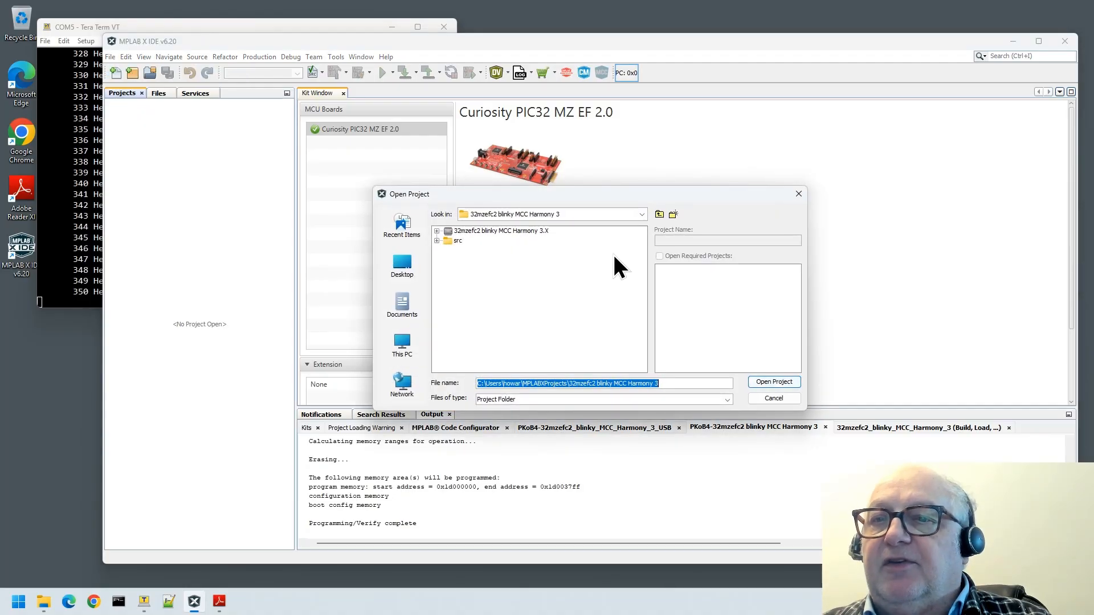
pyautogui.click(659, 214)
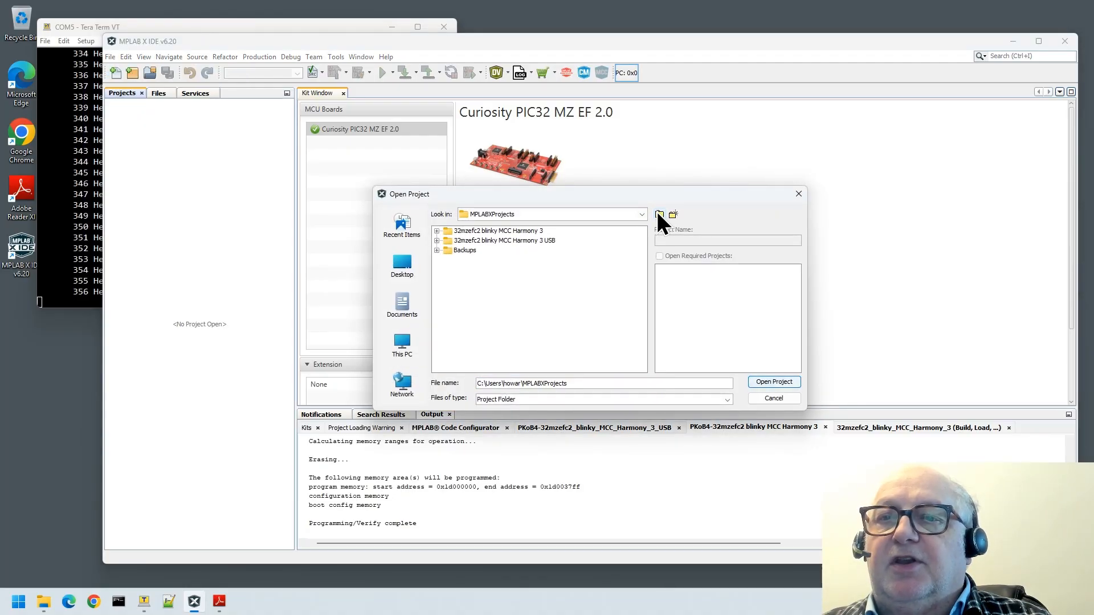
pyautogui.click(537, 240)
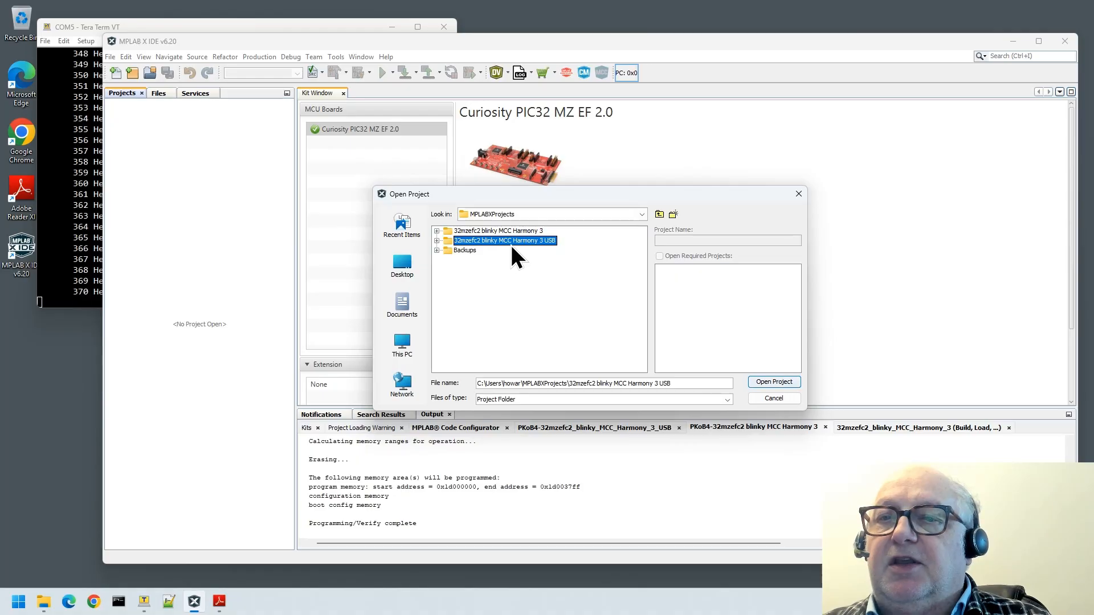
pyautogui.click(773, 381)
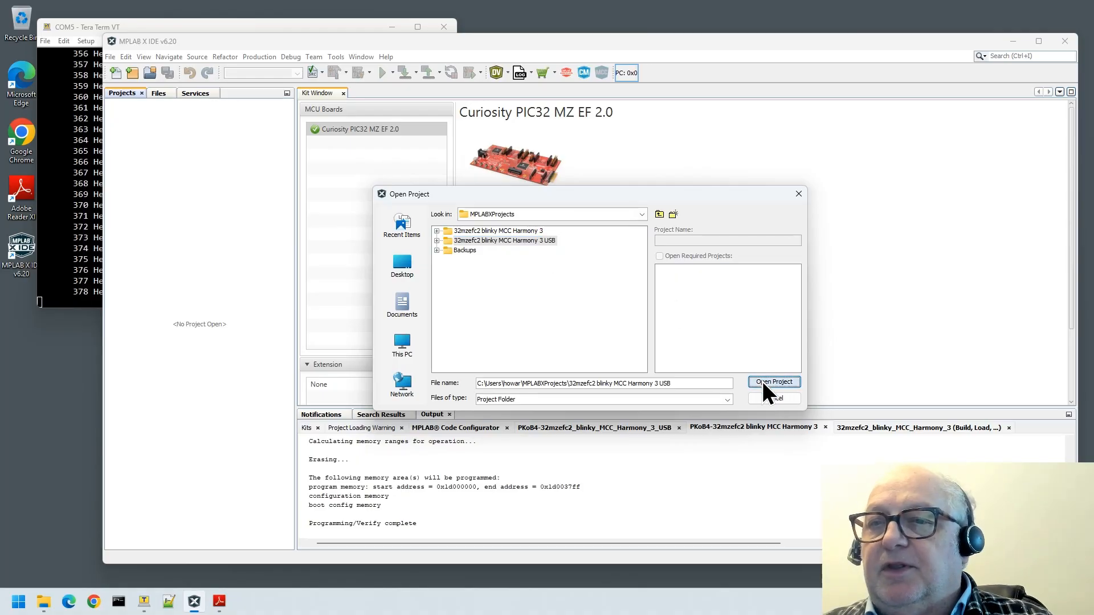
pyautogui.click(476, 231)
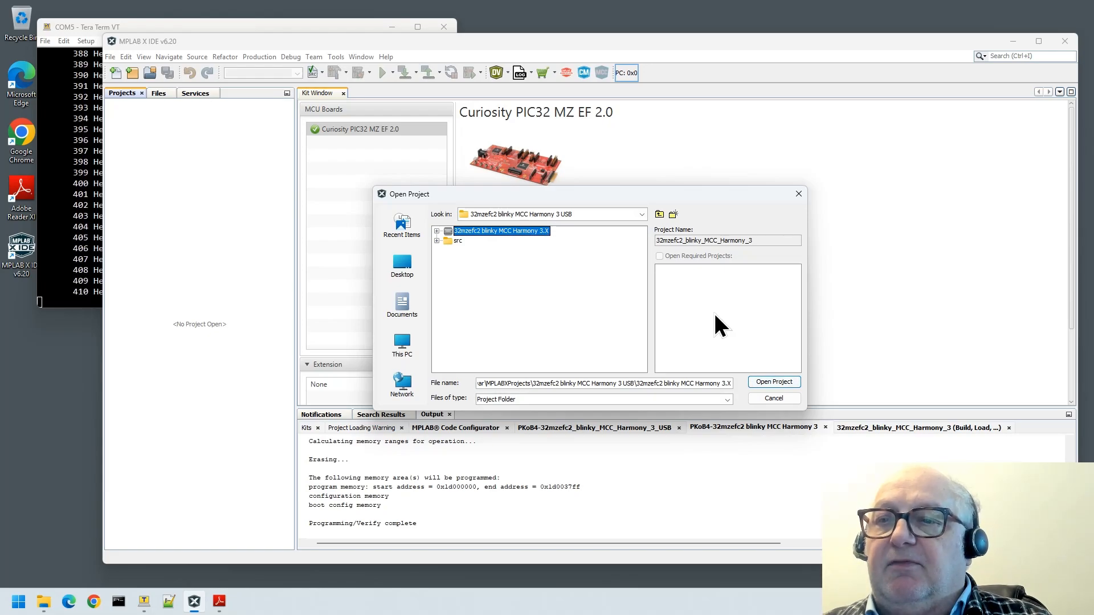
pyautogui.click(780, 383)
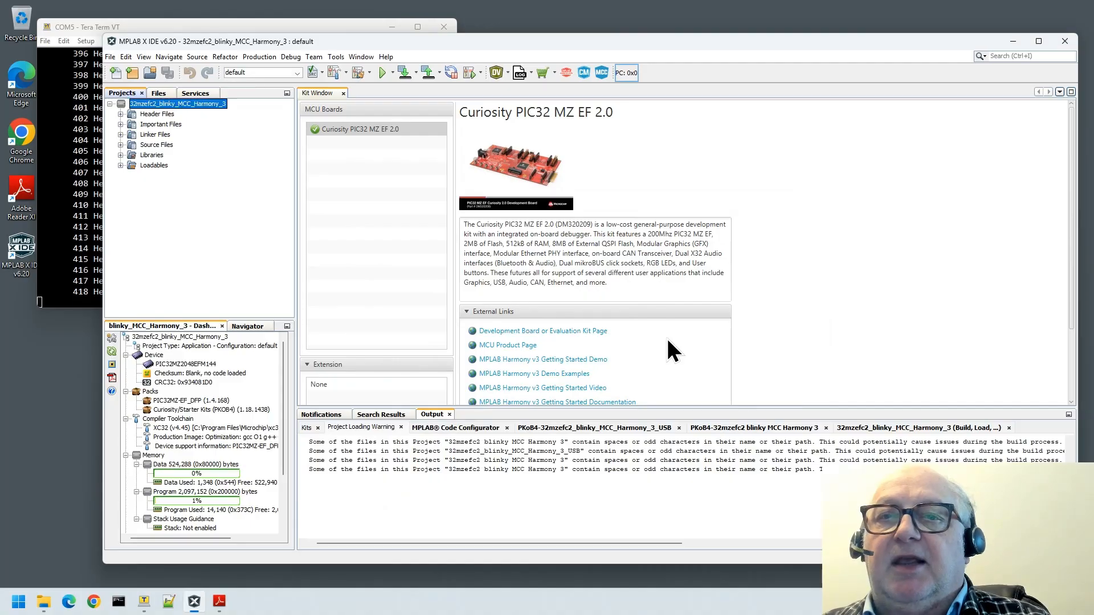
pyautogui.rightClick(186, 105)
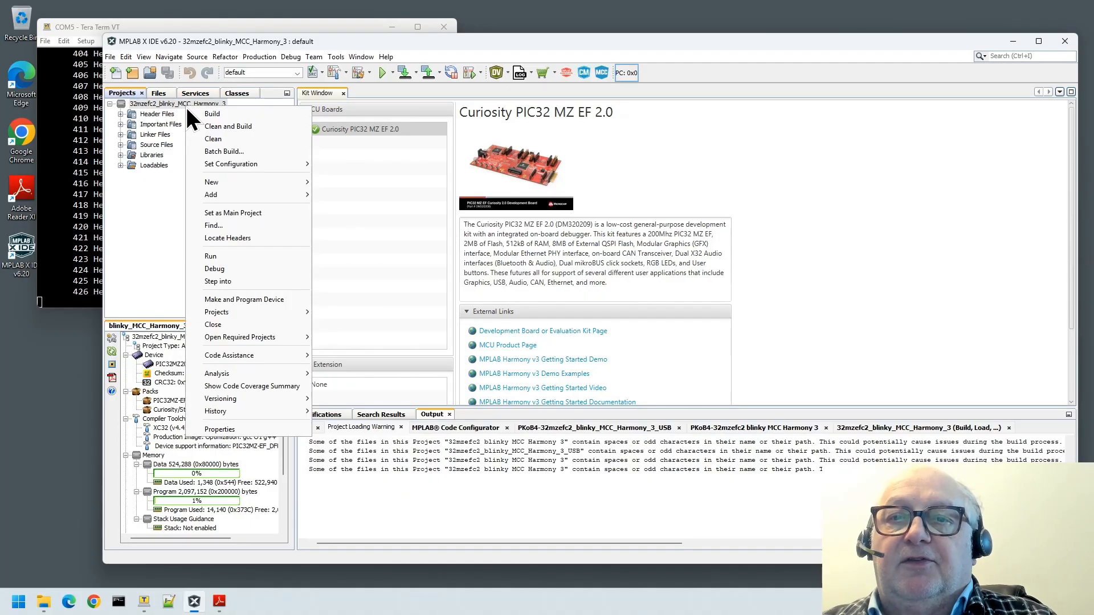
pyautogui.click(221, 211)
# Rename the open project as "32mzefc2 blinky MCC Harmony 3 USB", including its project folder.
pyautogui.rightClick(184, 101)
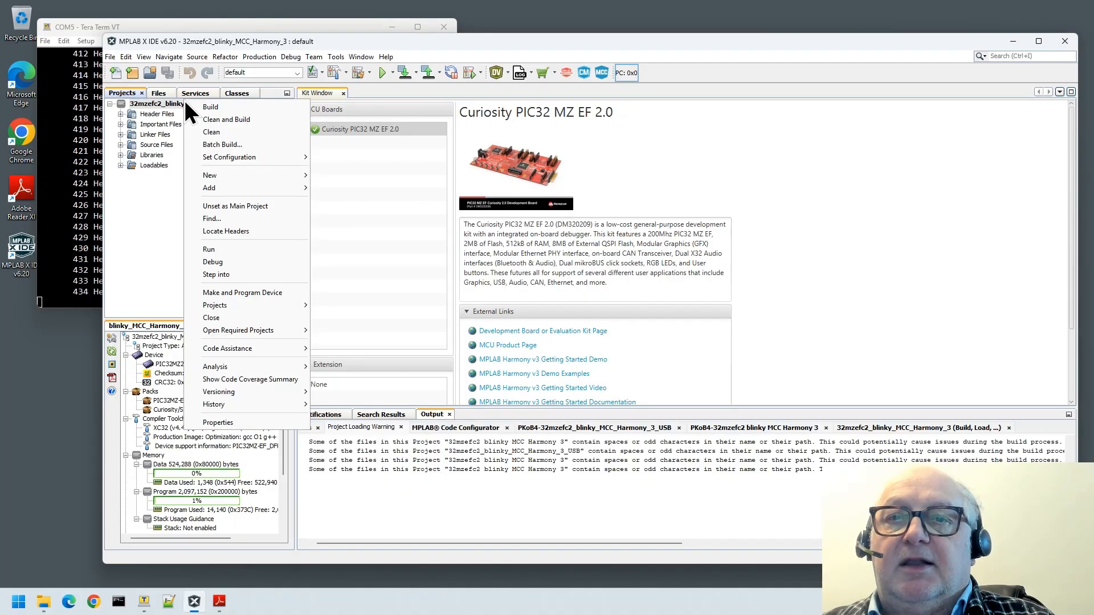
pyautogui.moveTo(242, 305)
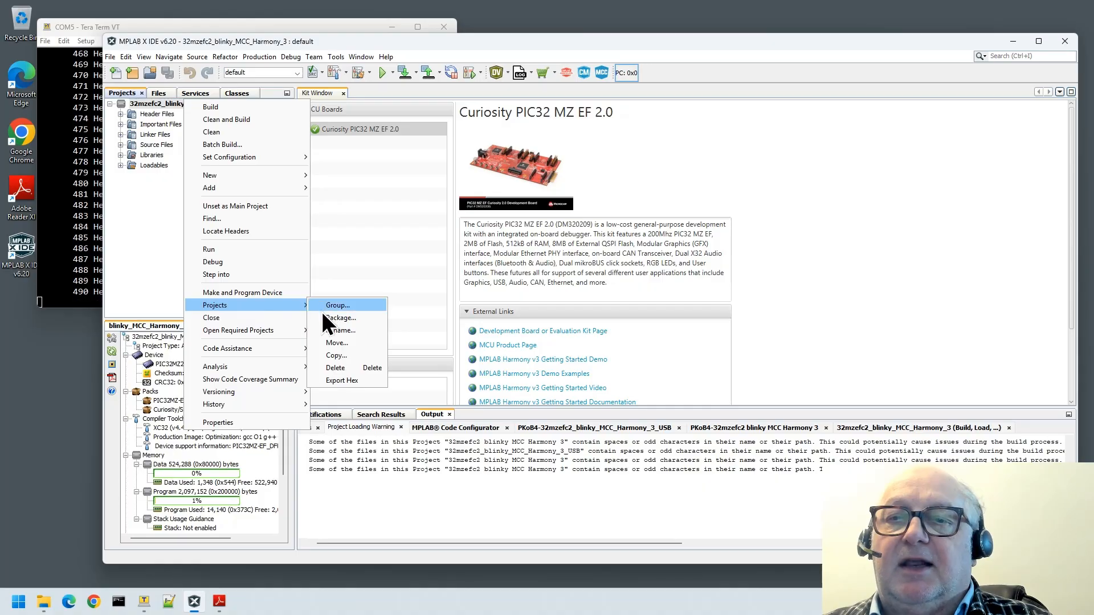
pyautogui.click(337, 330)
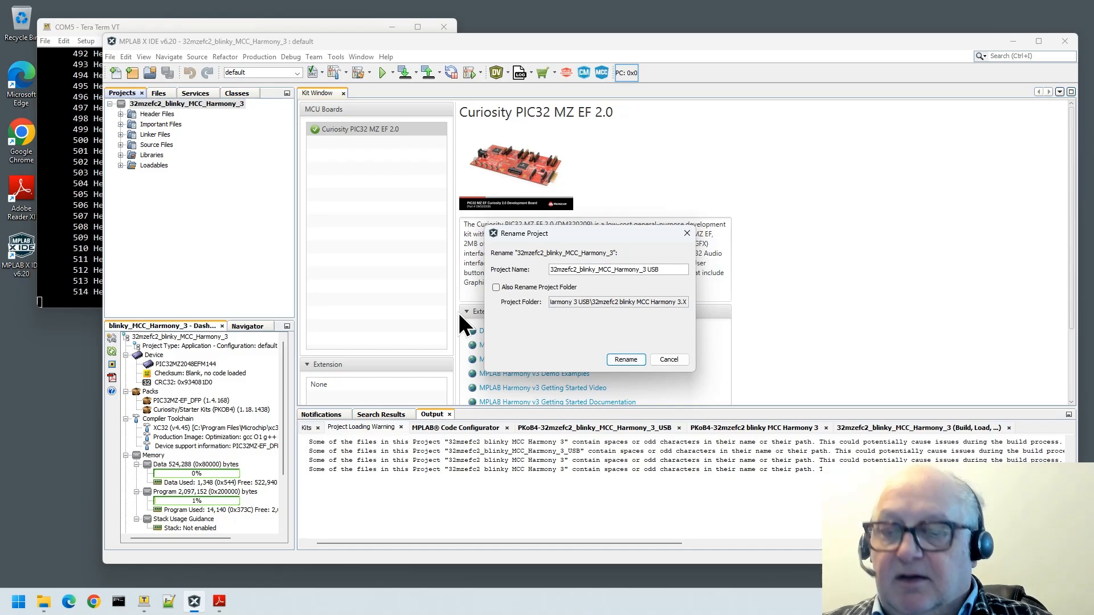
pyautogui.press('BackSpace')
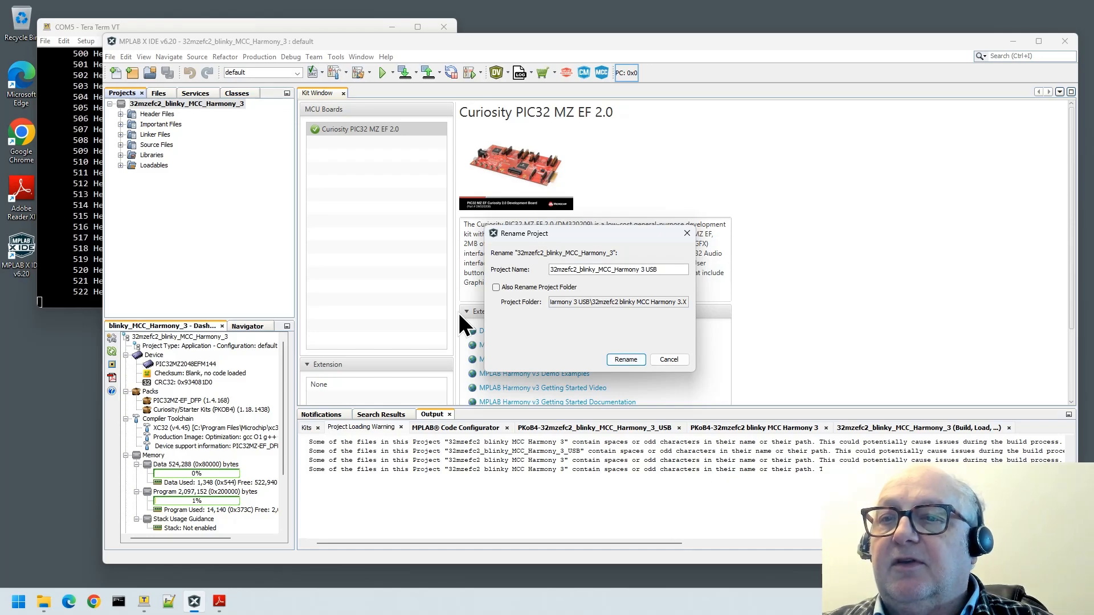
pyautogui.press('BackSpace')
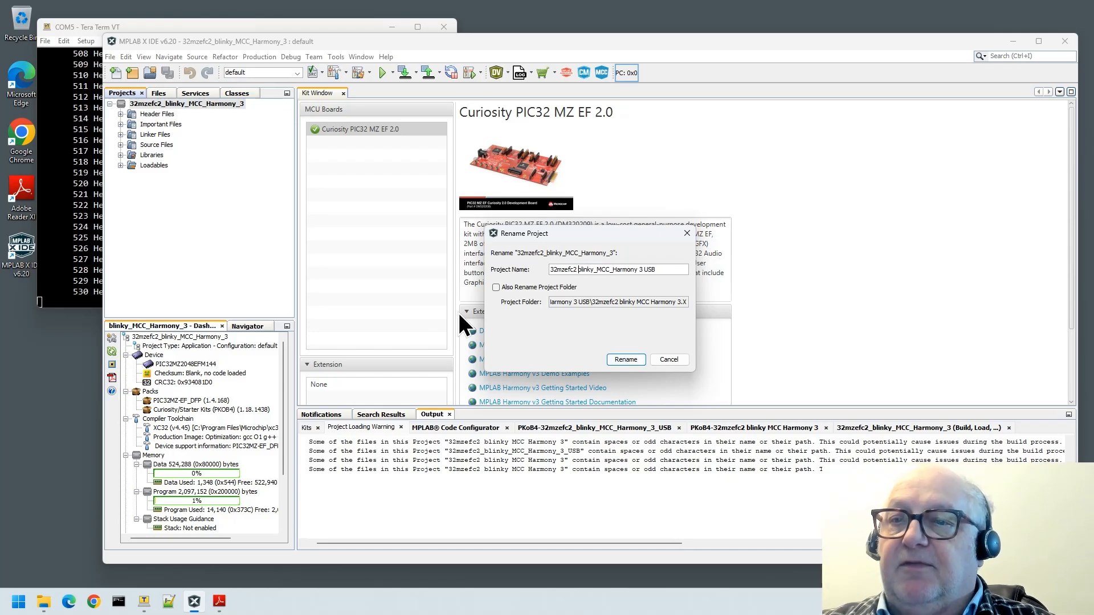
pyautogui.press('Delete')
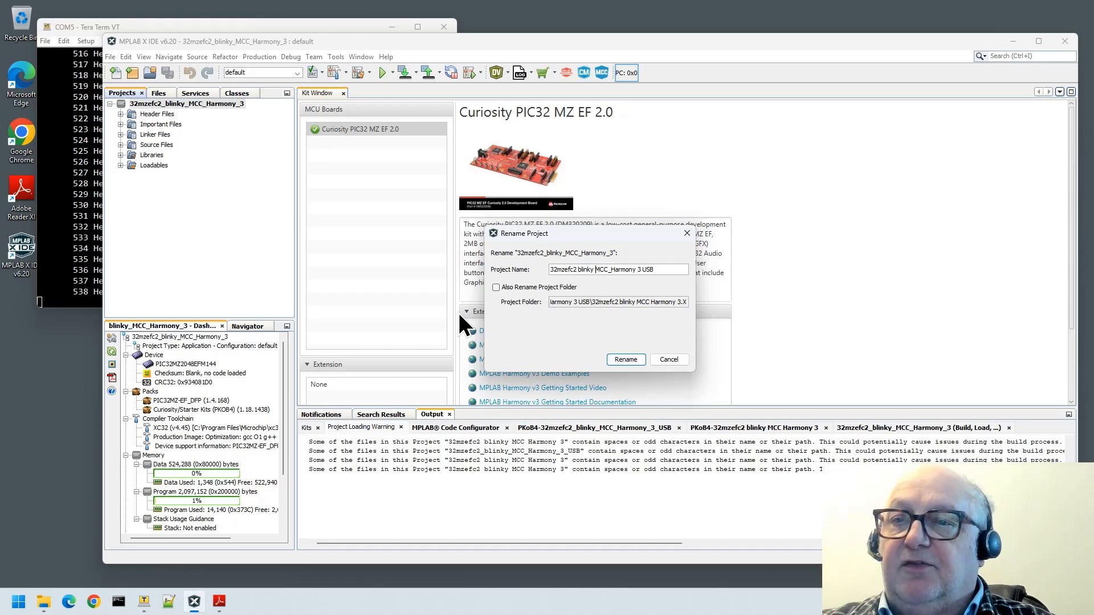
pyautogui.press('Delete')
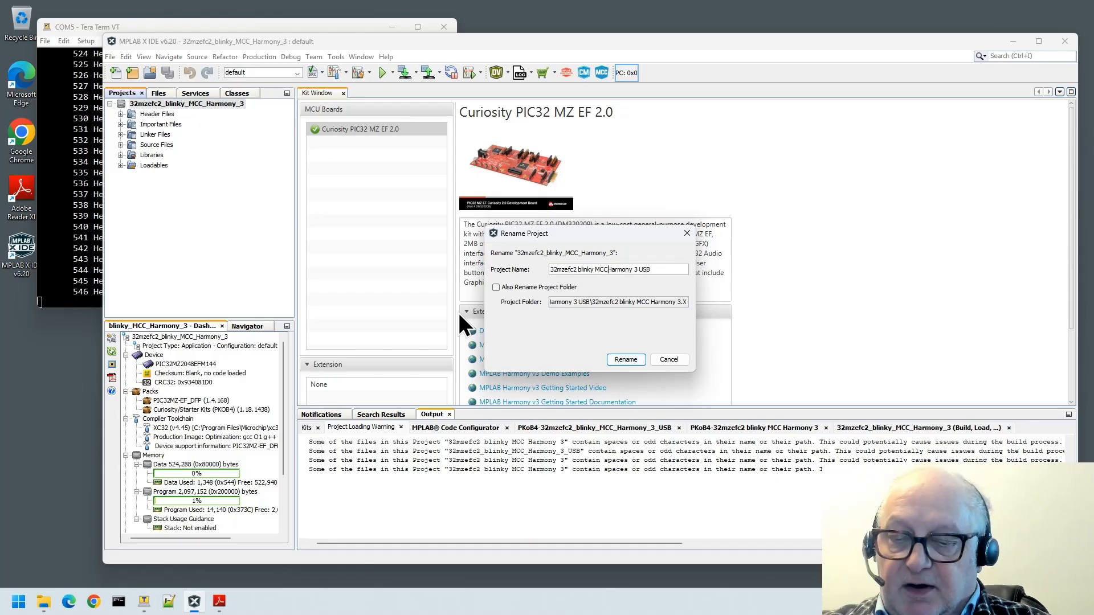
pyautogui.click(497, 288)
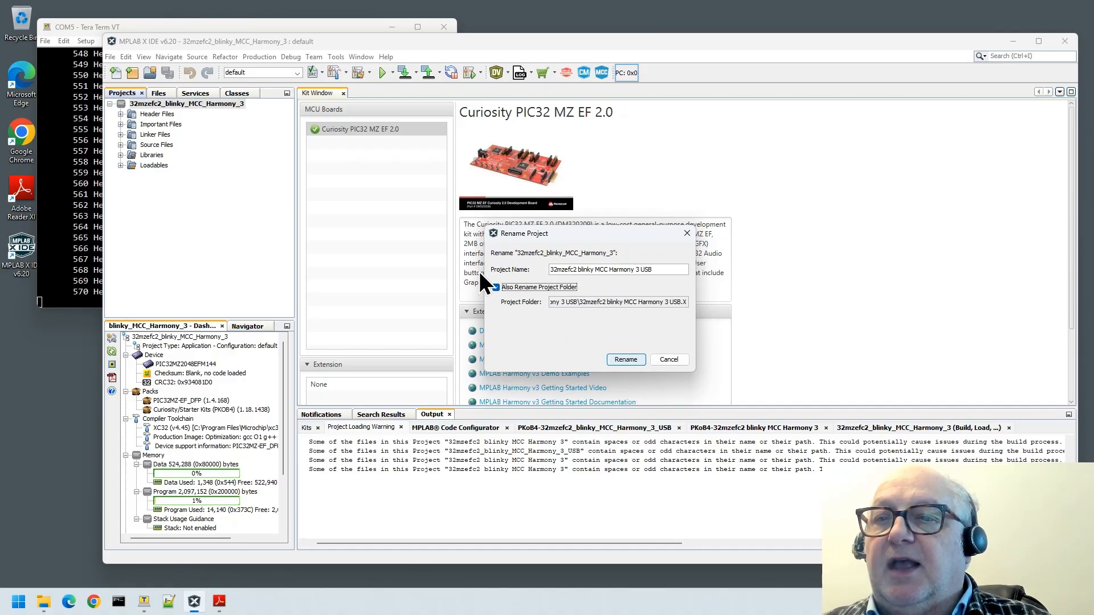
pyautogui.click(626, 359)
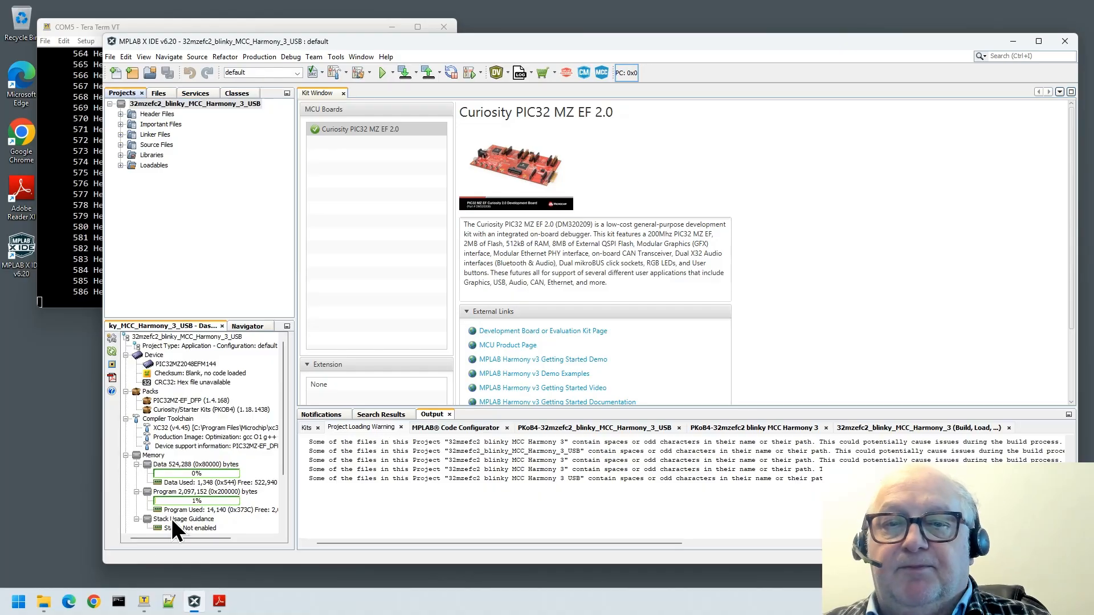
# Switch to File Explorer, check the contents of the "32mzefc2 blinky MCC Harmony 3 USB" folder, and return to MPLAB X IDE.
pyautogui.click(43, 602)
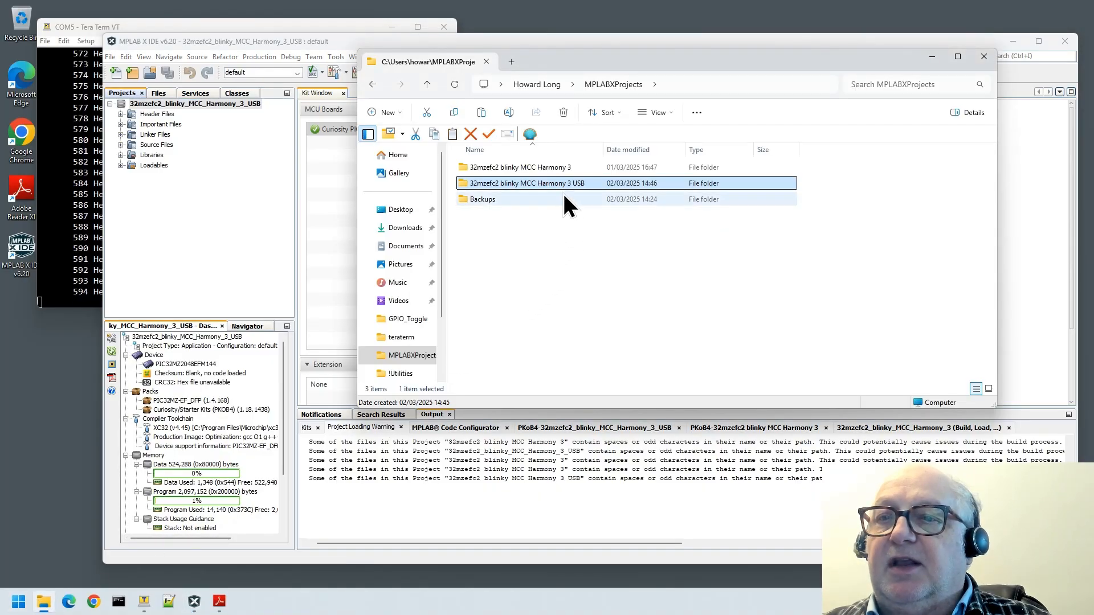
pyautogui.doubleClick(561, 183)
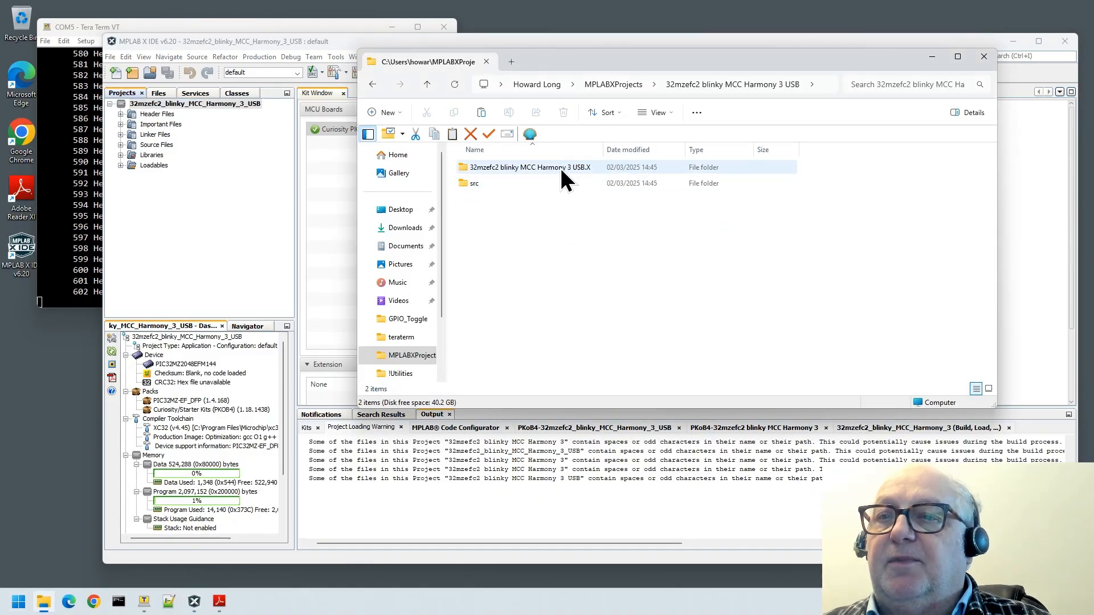
pyautogui.click(265, 181)
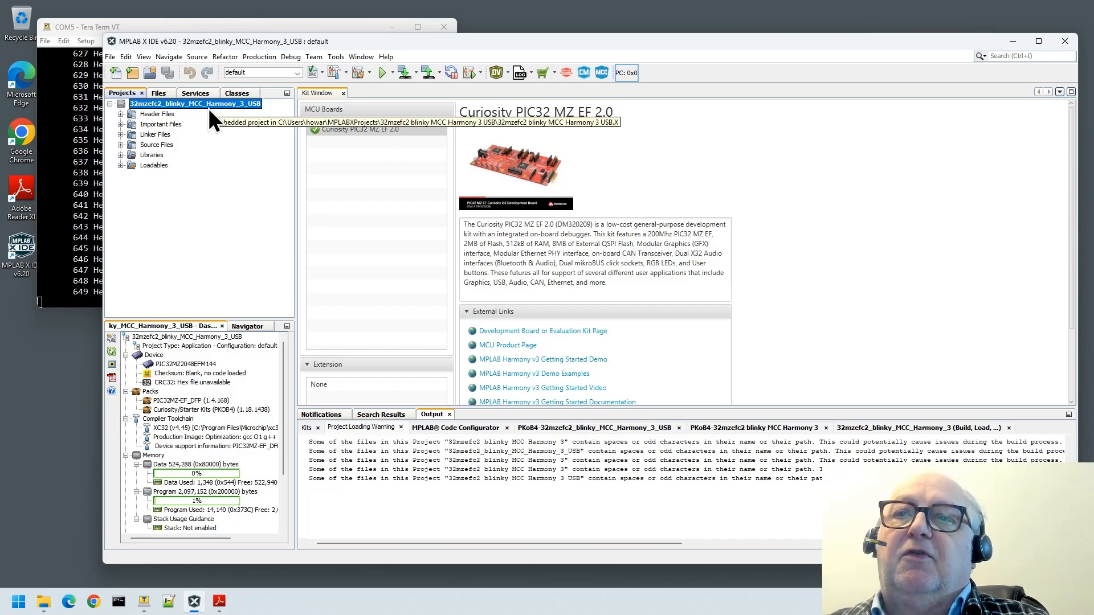
# Open the project in MPLAB Code Configurator and generate its code, clearing the output log and generating once more.
pyautogui.click(602, 73)
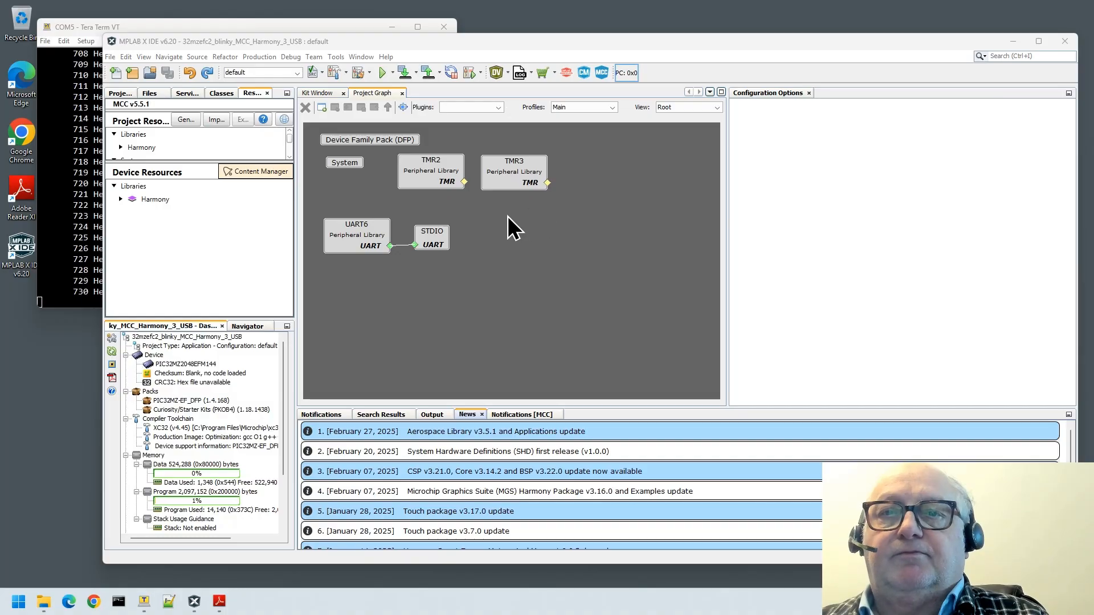
pyautogui.click(185, 124)
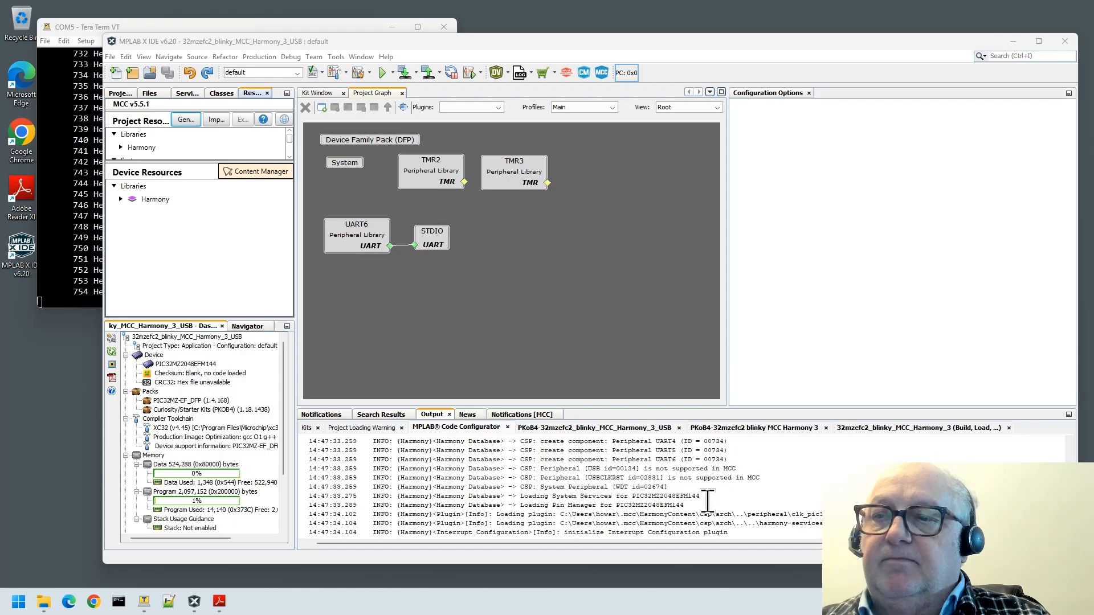
pyautogui.rightClick(661, 493)
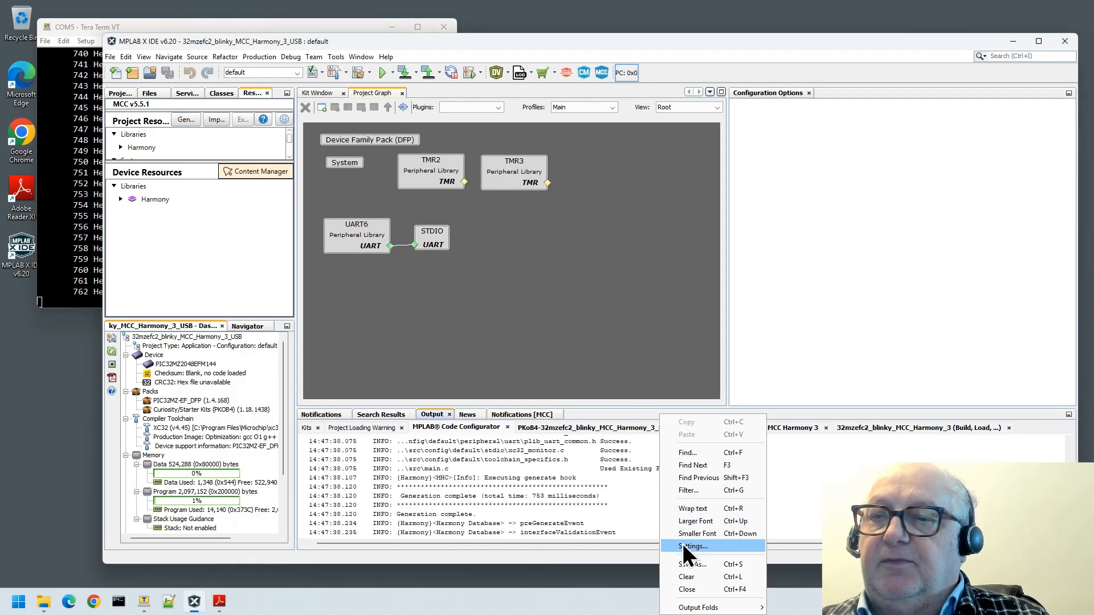
pyautogui.click(679, 576)
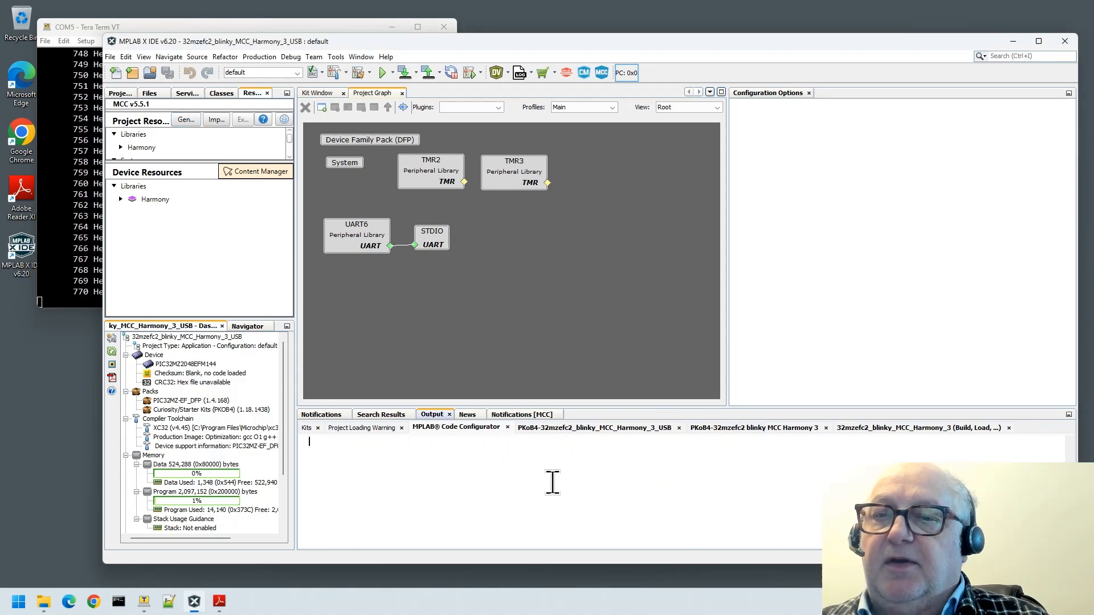
pyautogui.click(186, 119)
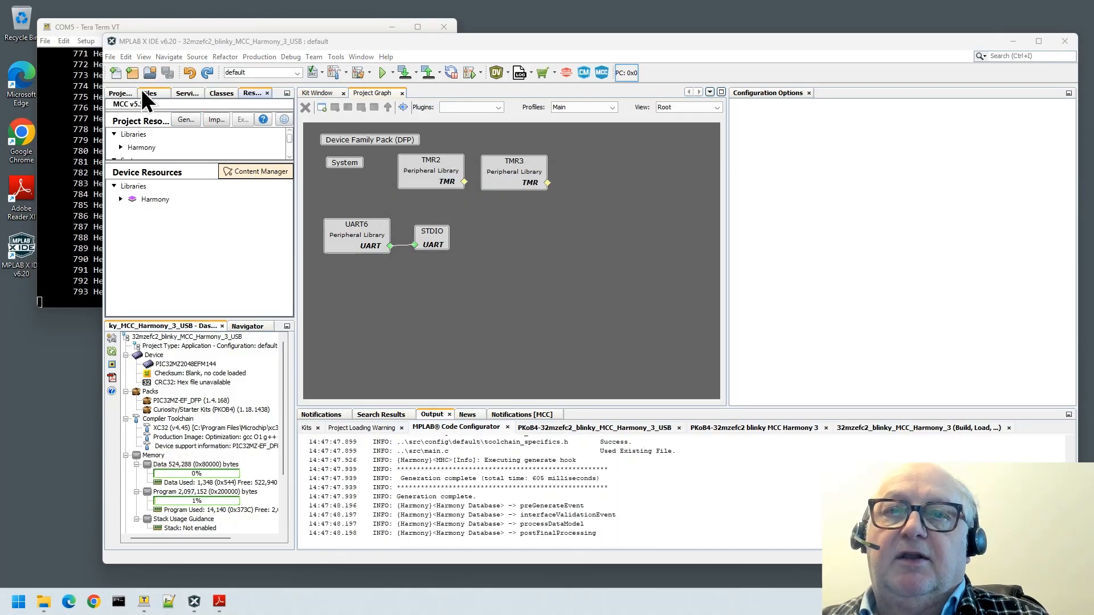
# Clean and build the 32mzefc2_blinky_MCC_Harmony_3_USB project.
pyautogui.click(120, 93)
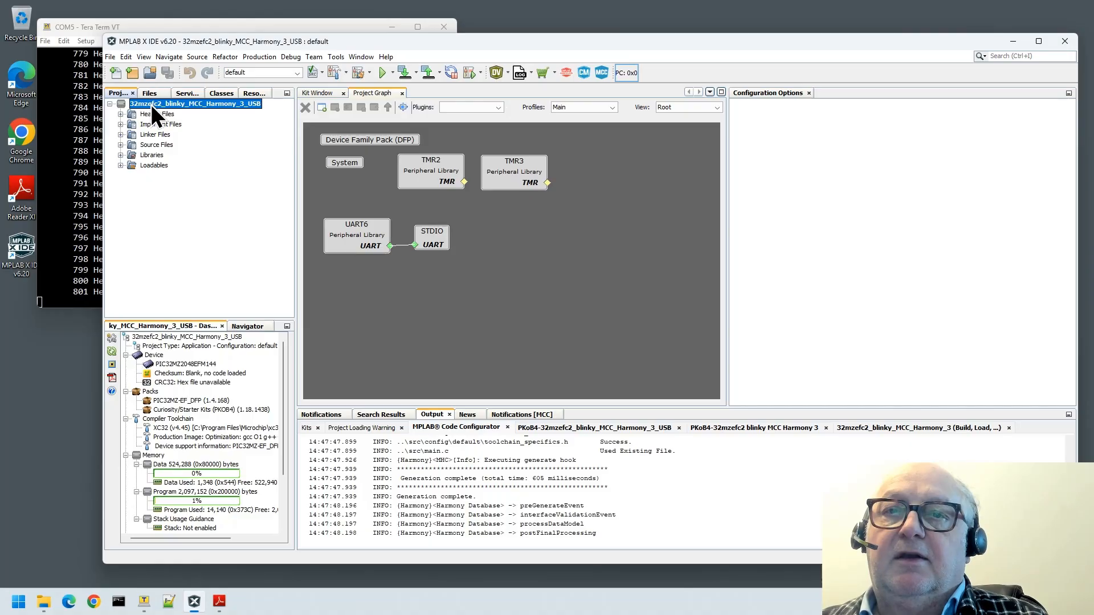
pyautogui.rightClick(152, 104)
pyautogui.click(170, 124)
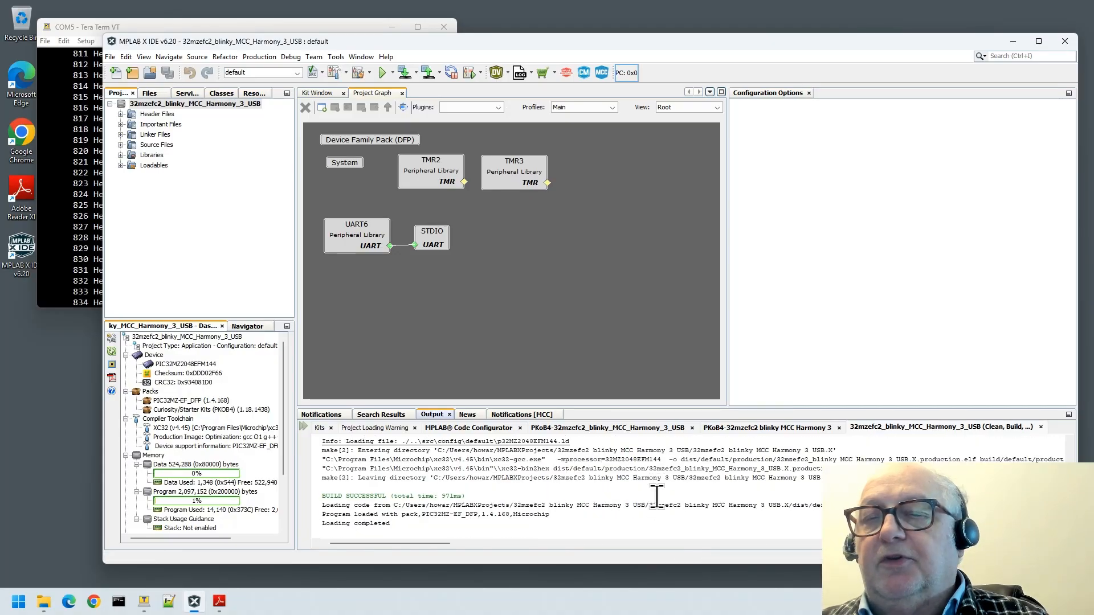
# Program the Curiosity board with the project and check its serial output in Tera Term before returning to MPLAB X IDE.
pyautogui.click(404, 75)
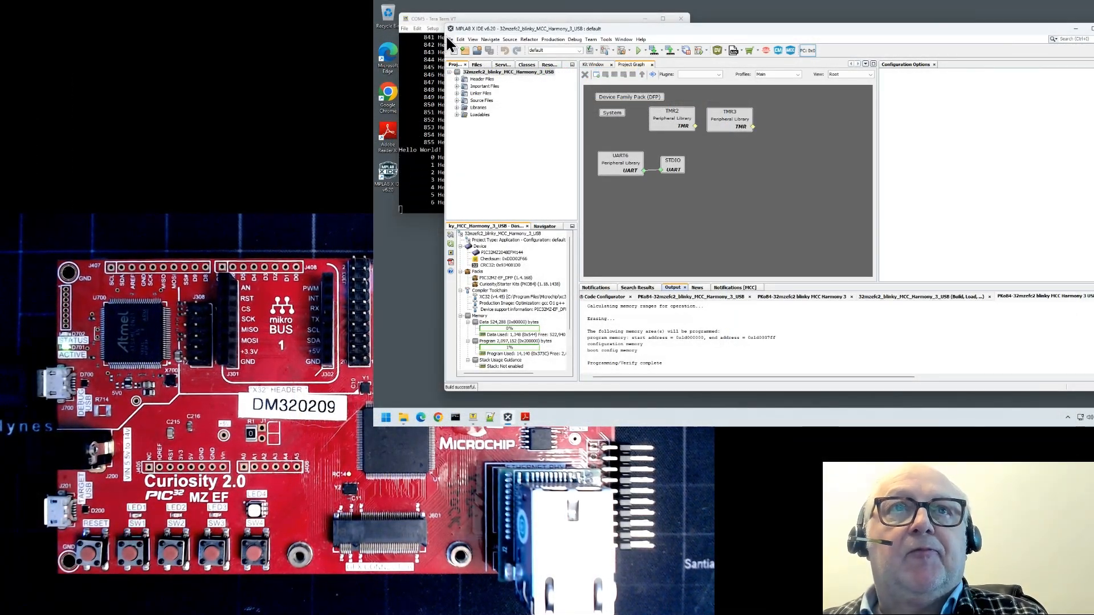
pyautogui.click(429, 128)
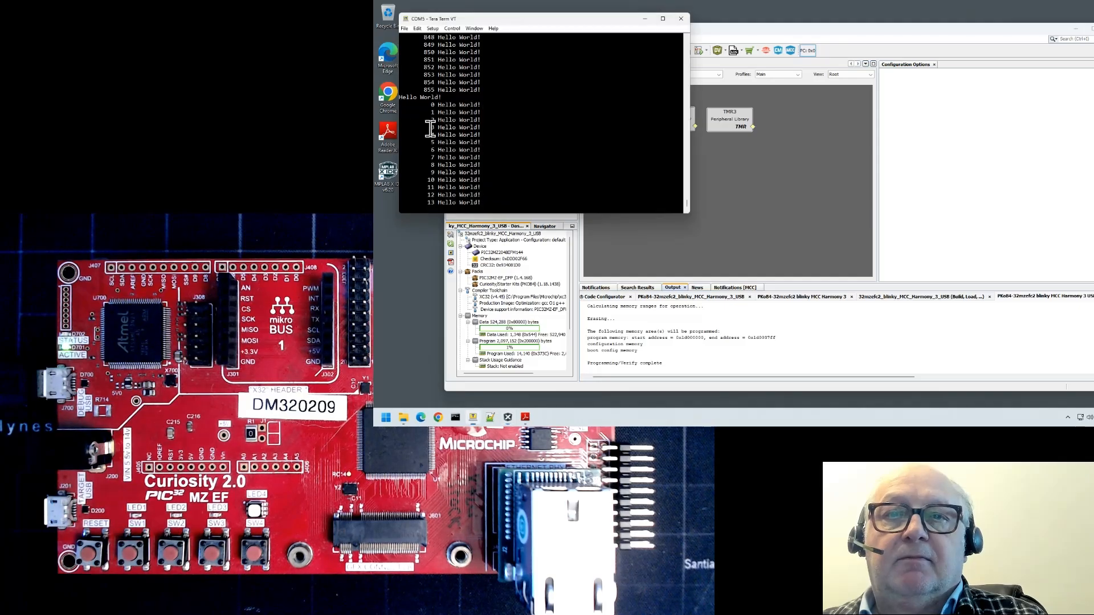
pyautogui.click(735, 31)
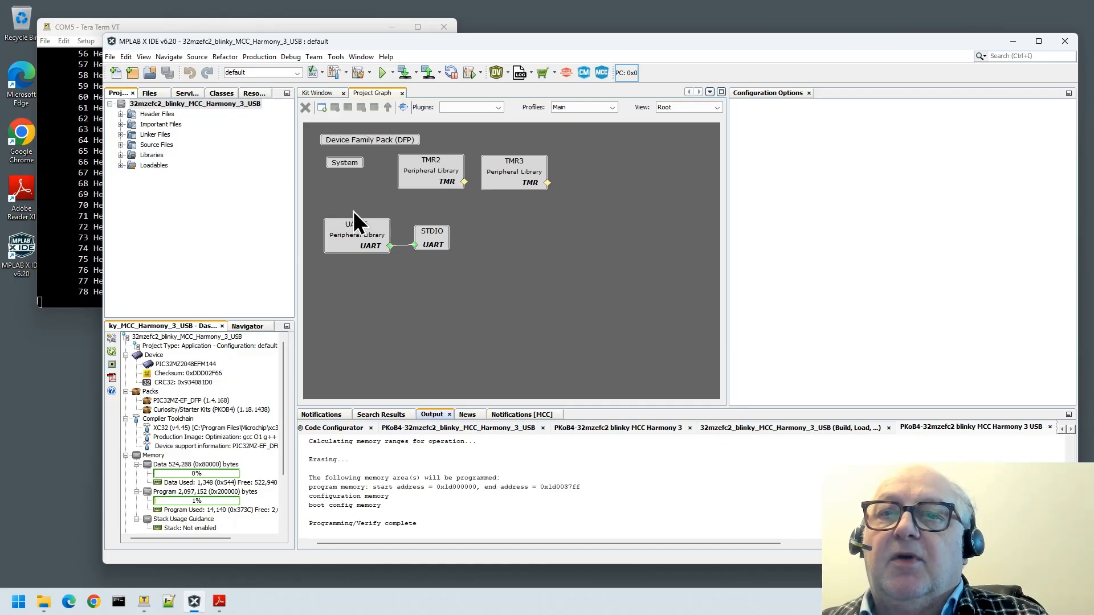
# Open the MCC Content Manager from the device resources and filter the content libraries by "core".
pyautogui.click(255, 93)
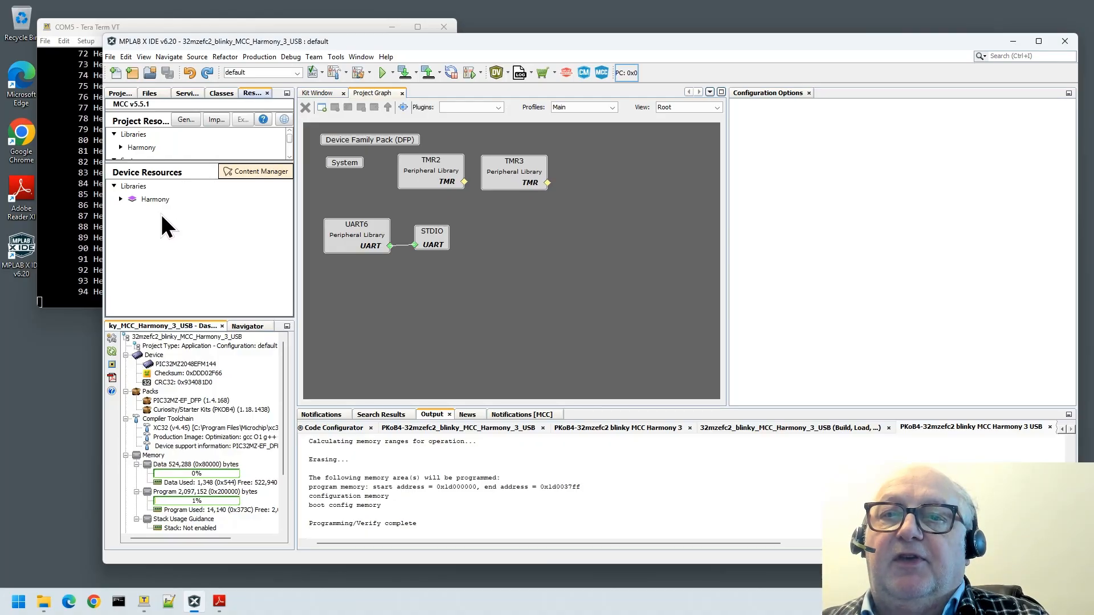
pyautogui.click(255, 173)
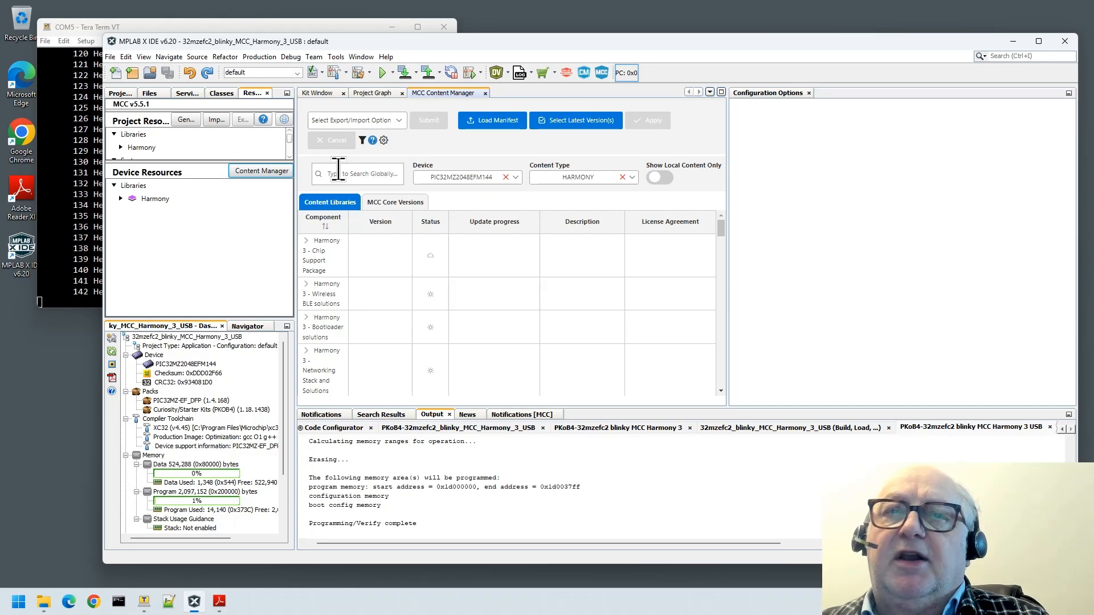
pyautogui.click(375, 181)
pyautogui.write('co')
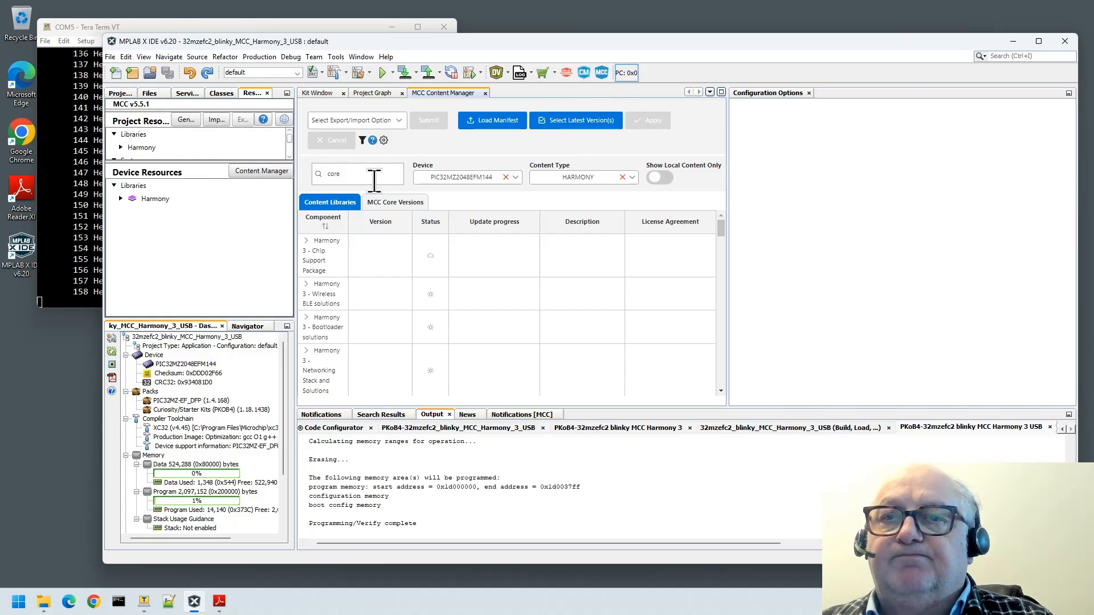
pyautogui.write('re')
pyautogui.press('Return')
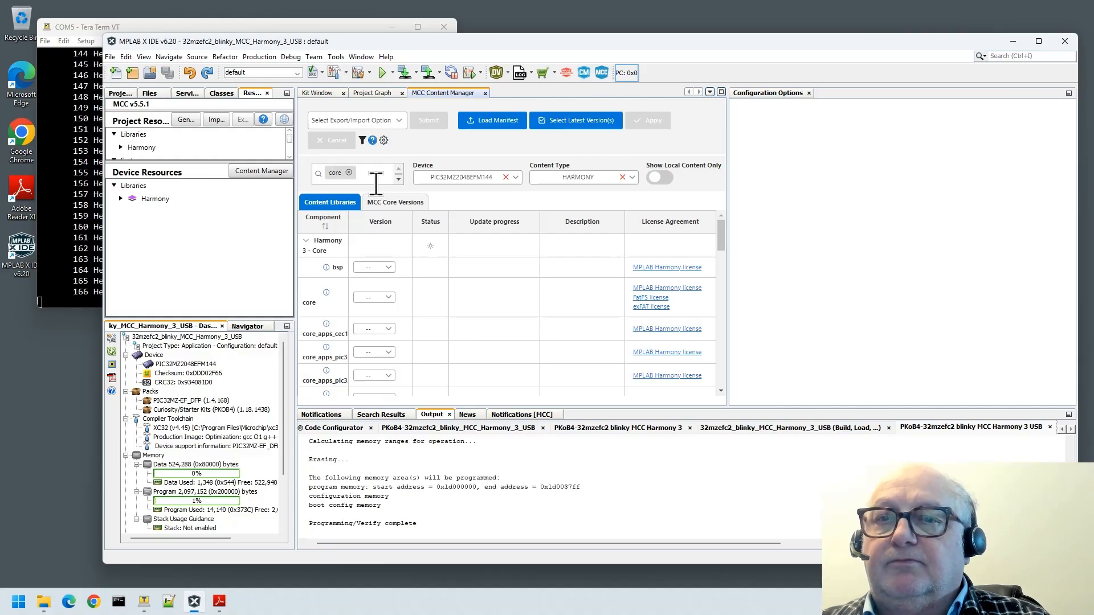
# Select version v3.14.2 for the Harmony 3 core component and review the pending changes and compatibility warnings.
pyautogui.click(389, 299)
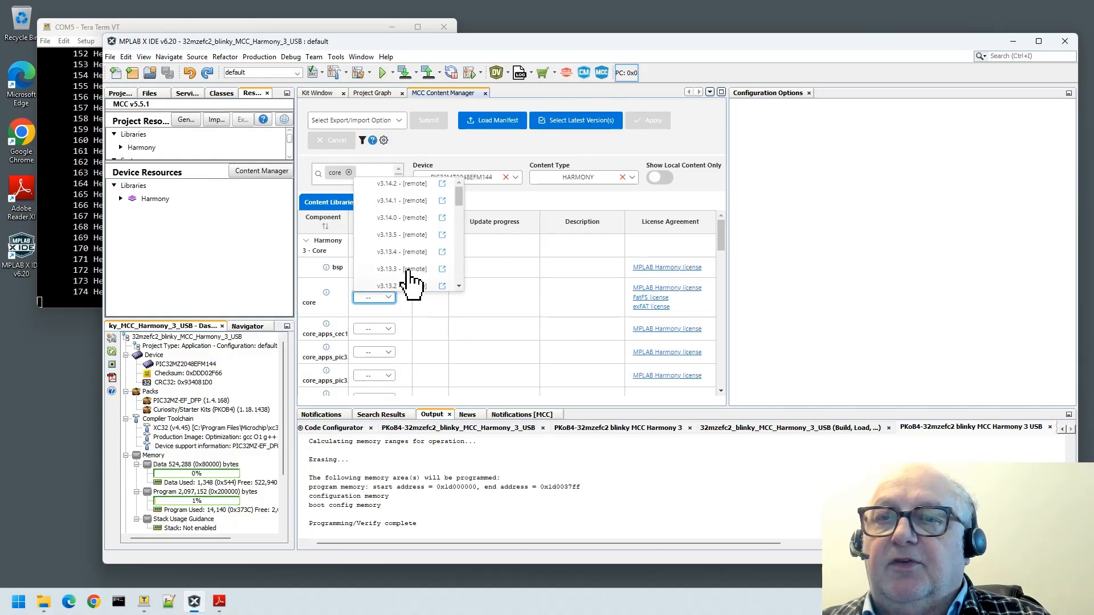
pyautogui.click(413, 184)
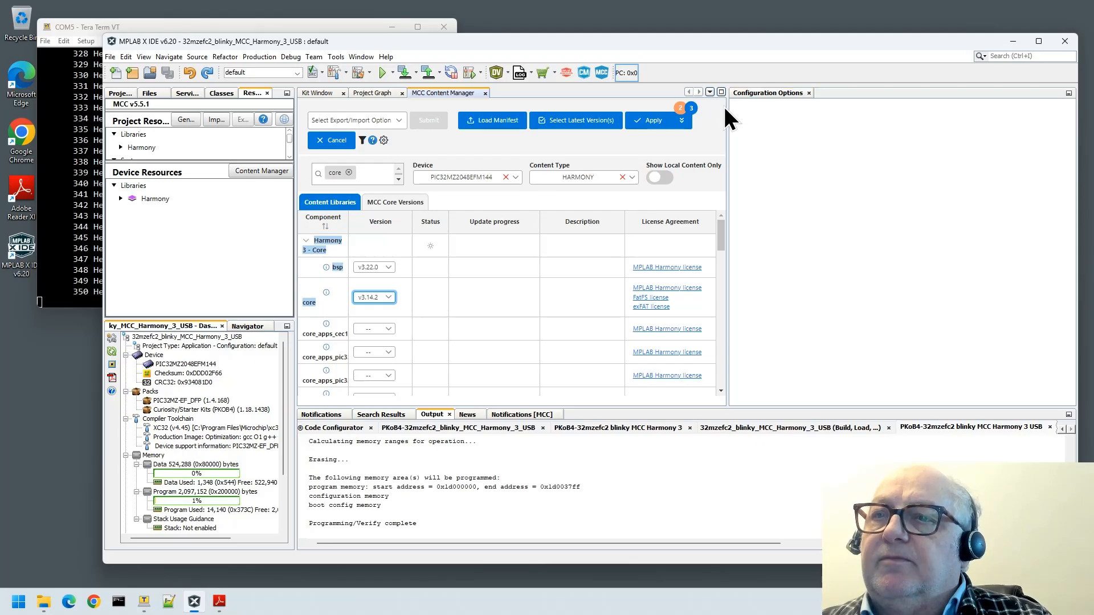
pyautogui.click(683, 122)
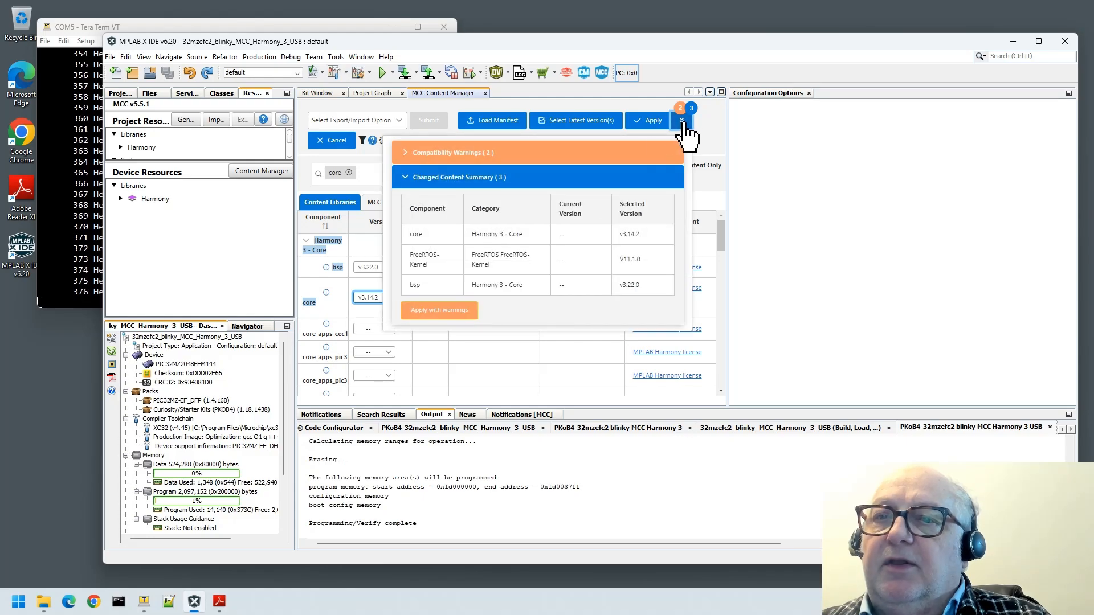
pyautogui.click(403, 153)
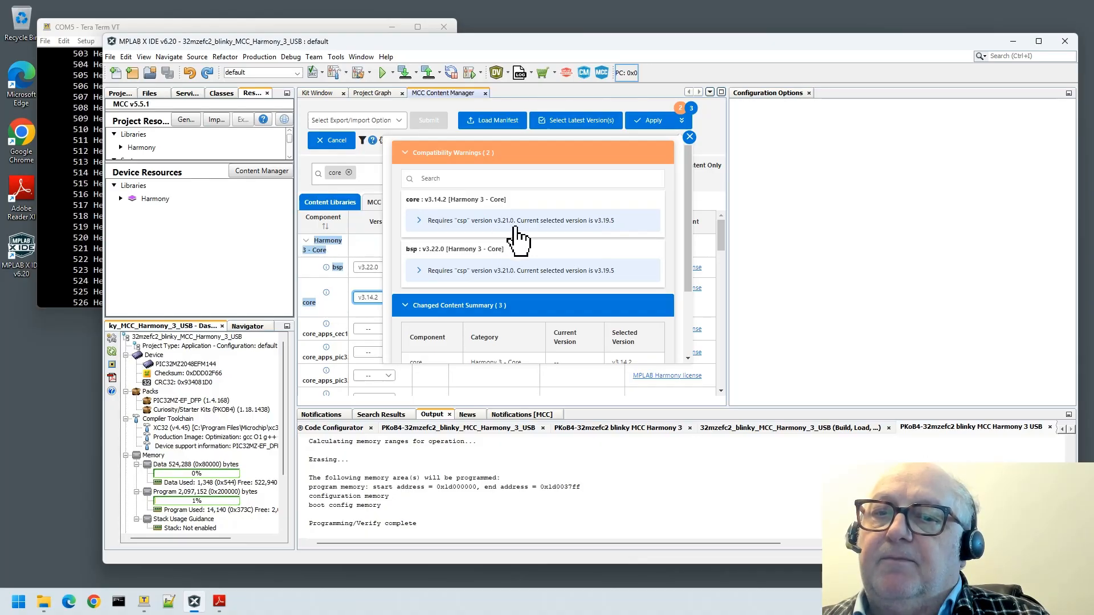
# Switch to File Explorer and open mcc-manifest-generated-success.yml from the "32mzefc2 blinky MCC Harmony 3 USB.X" folder in Notepad just once.
pyautogui.click(41, 605)
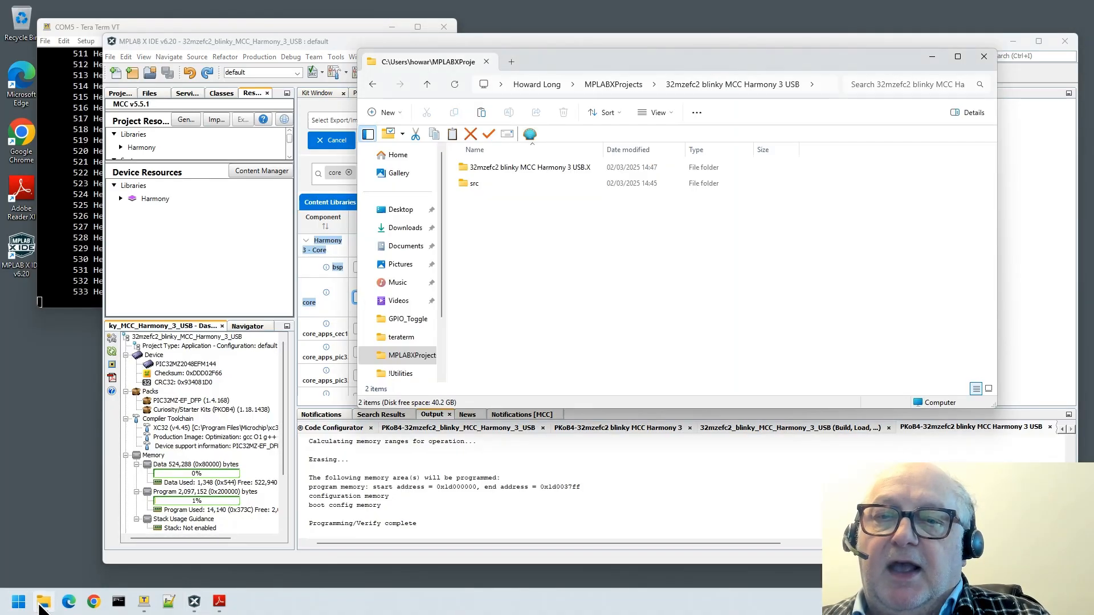
pyautogui.doubleClick(556, 167)
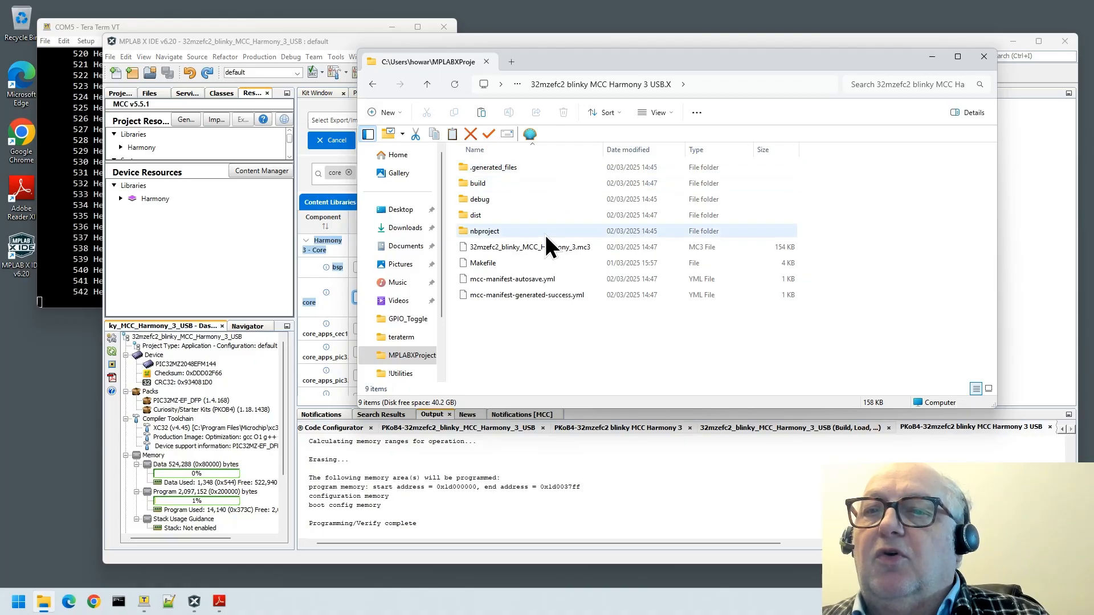
pyautogui.click(533, 295)
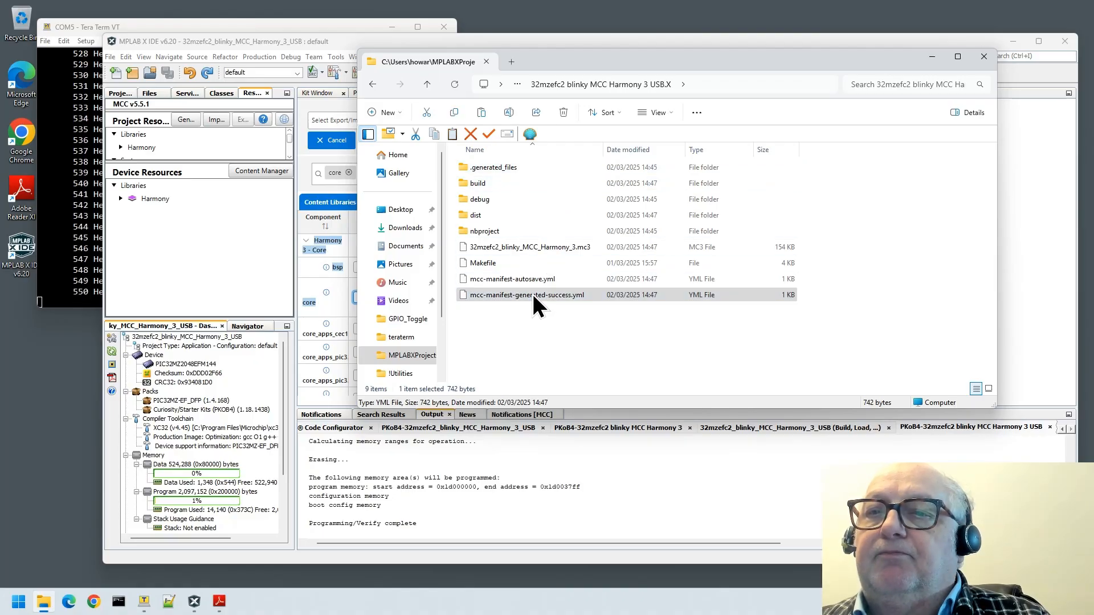
pyautogui.rightClick(534, 295)
pyautogui.click(561, 333)
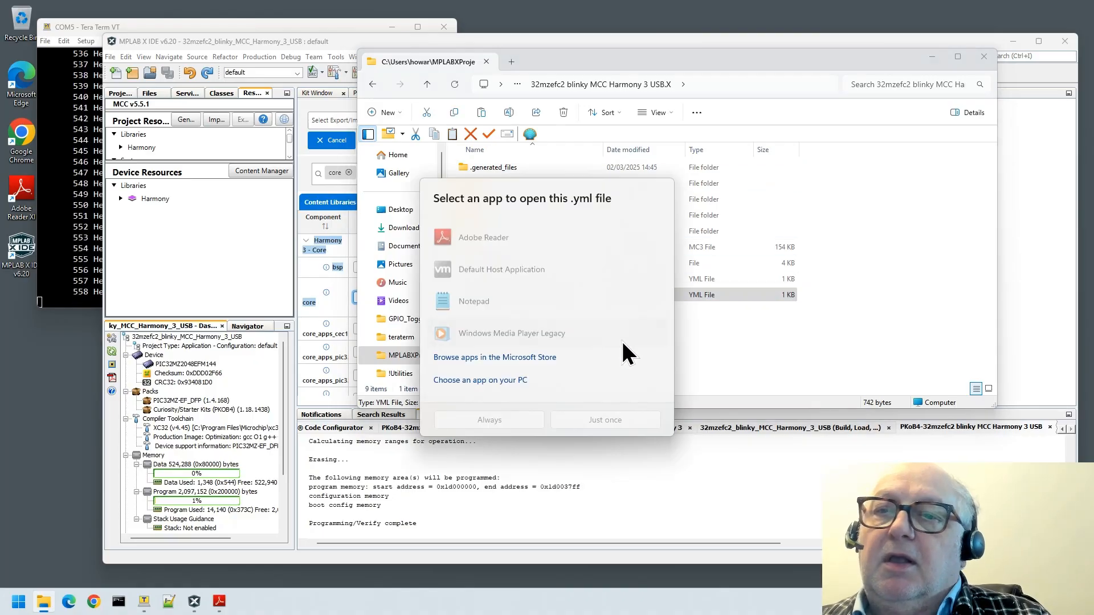
pyautogui.click(515, 295)
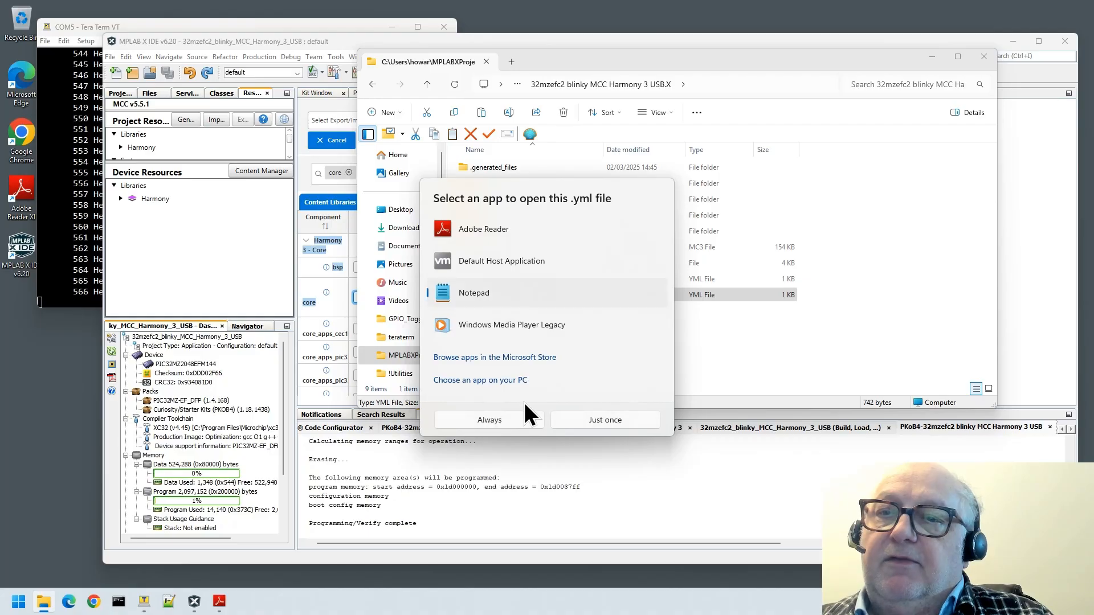
pyautogui.click(594, 418)
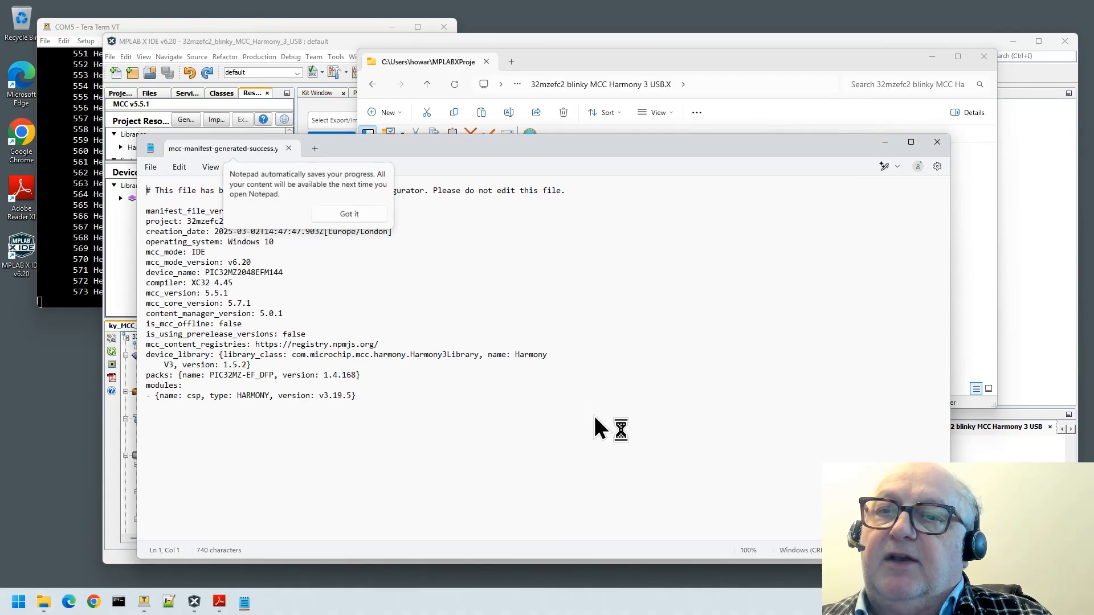
pyautogui.click(365, 217)
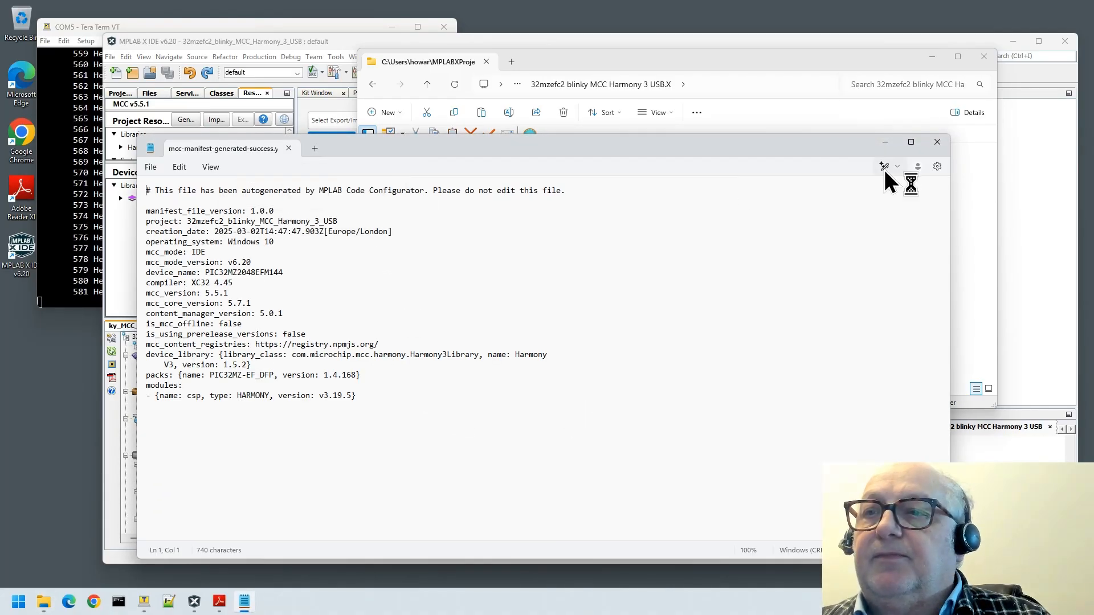
# Examine the compiler, MCC core and csp module versions recorded in the manifest file, and close Notepad.
pyautogui.click(422, 443)
pyautogui.moveTo(423, 443); pyautogui.dragTo(147, 186)
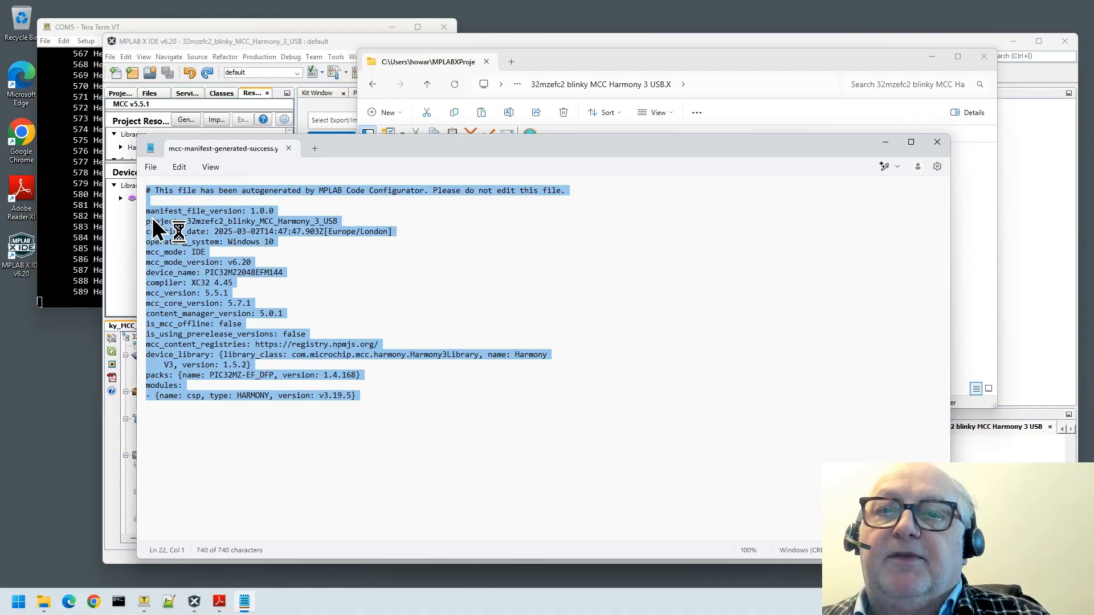
pyautogui.click(289, 419)
pyautogui.moveTo(370, 396); pyautogui.dragTo(104, 396)
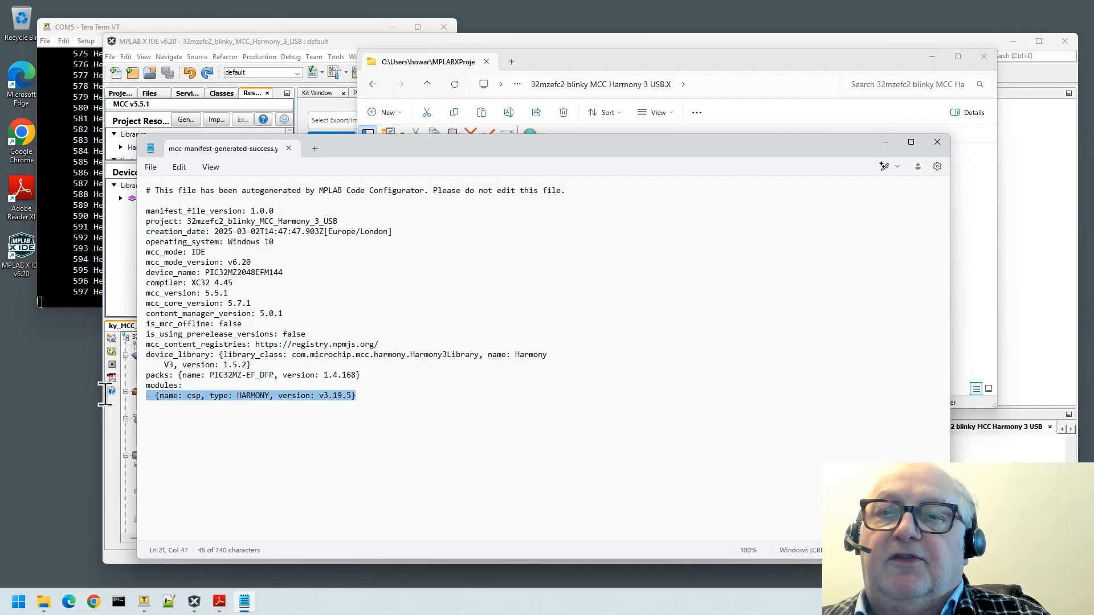
pyautogui.click(366, 411)
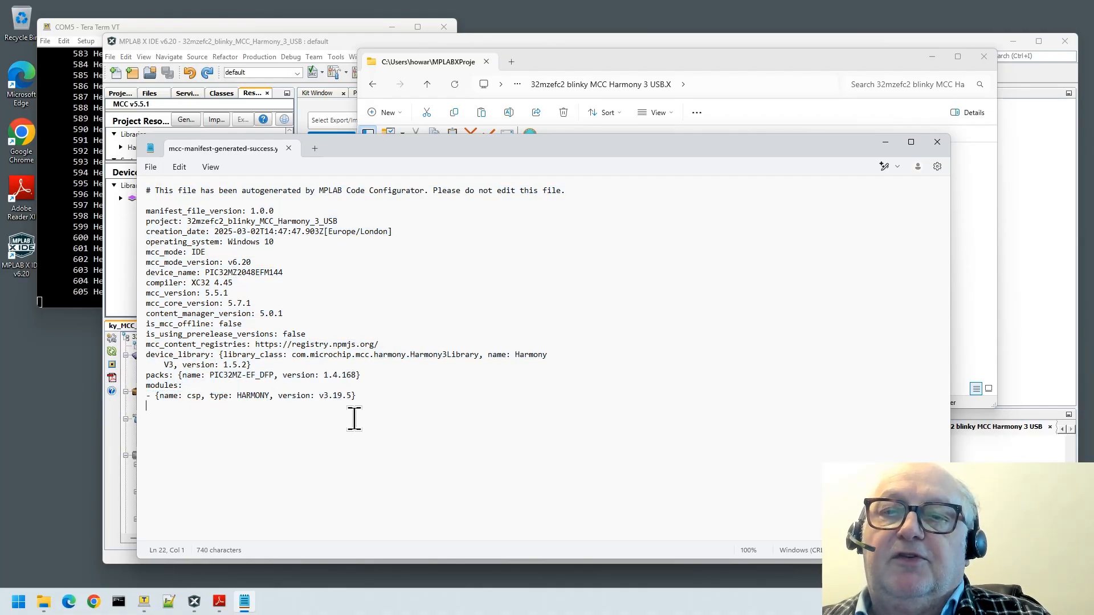
pyautogui.moveTo(351, 417); pyautogui.dragTo(136, 338)
pyautogui.click(268, 302)
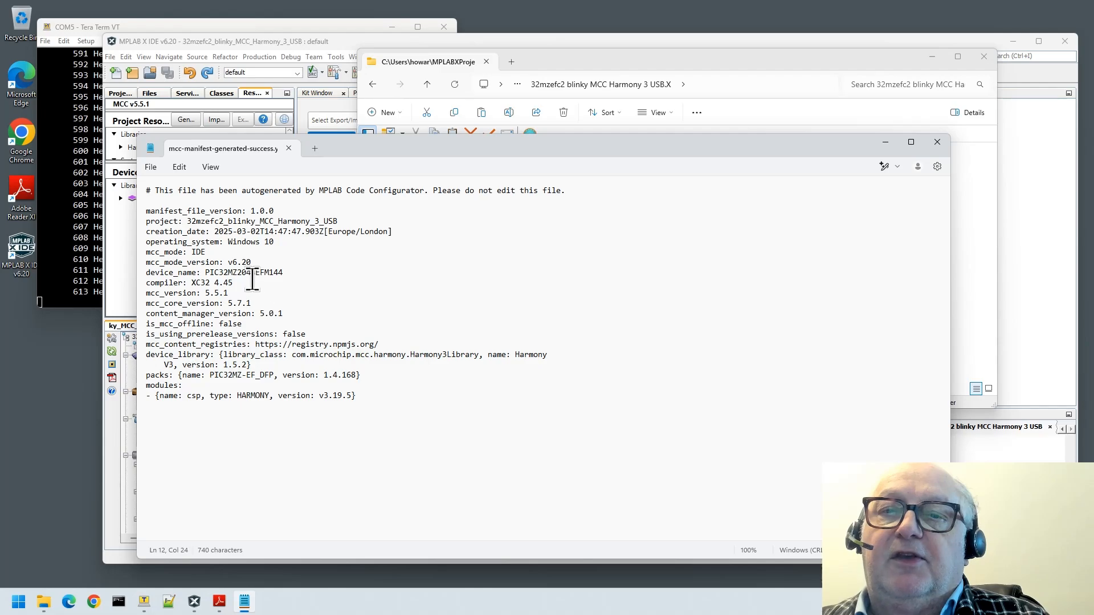
pyautogui.moveTo(251, 283); pyautogui.dragTo(143, 283)
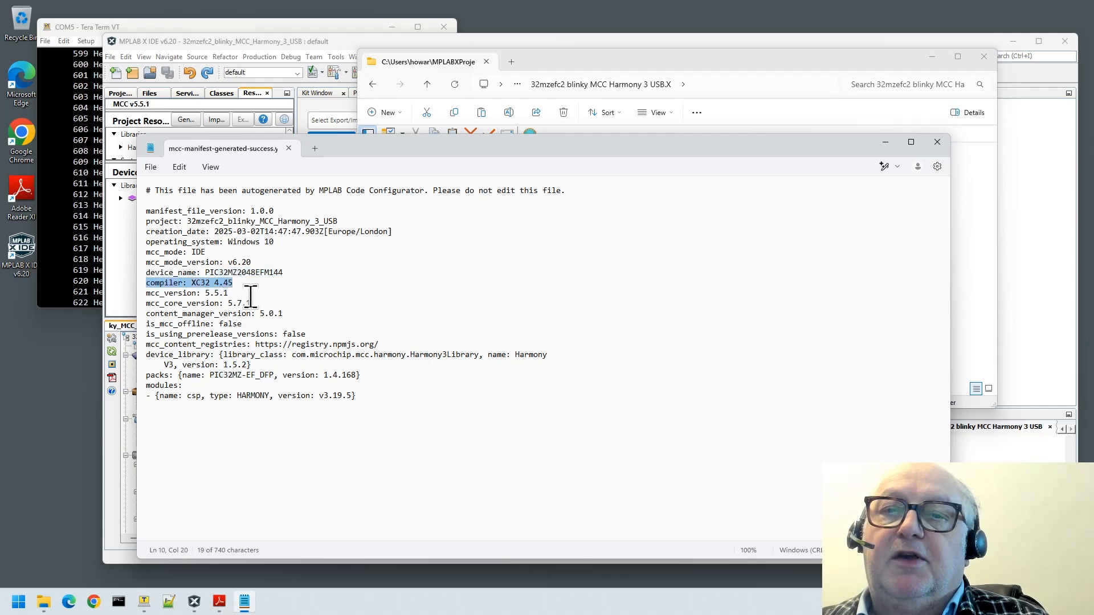
pyautogui.moveTo(253, 303); pyautogui.dragTo(139, 305)
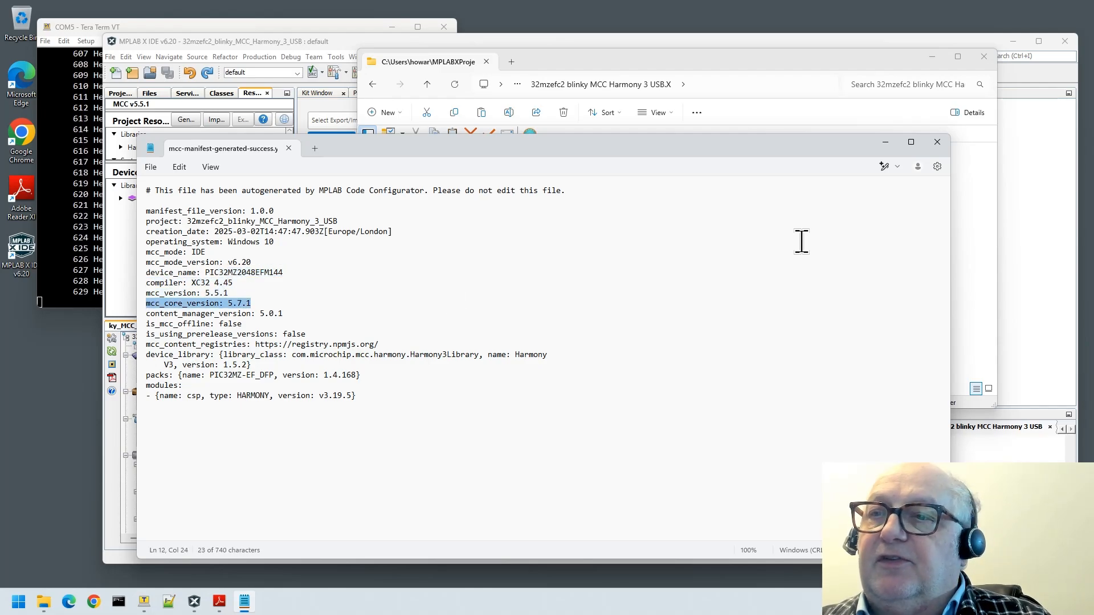
pyautogui.click(937, 142)
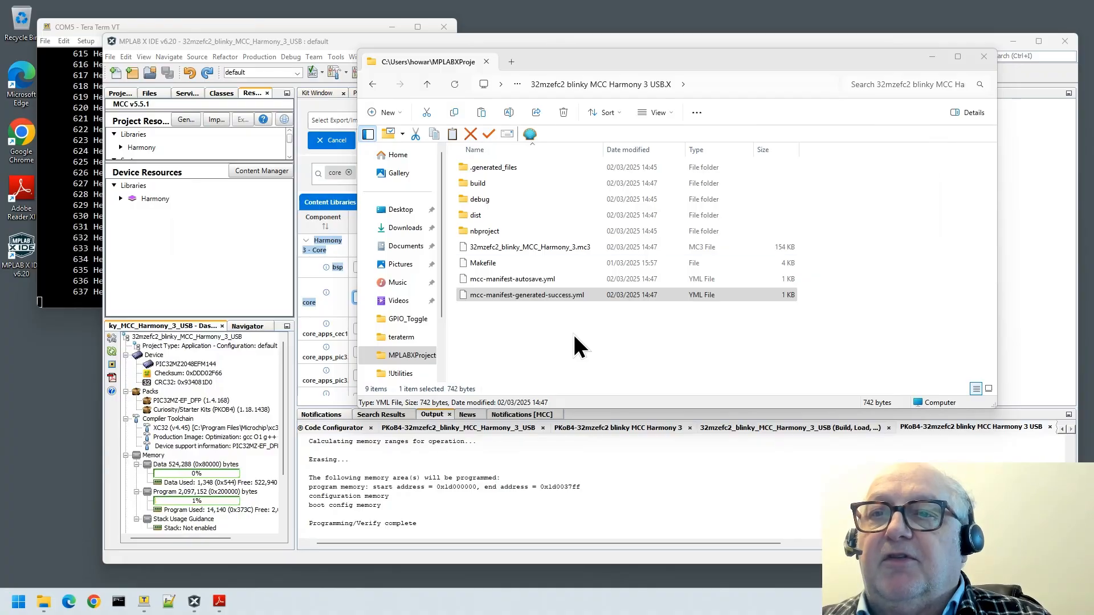
# Open mcc-manifest-generated-success.yml from the "32mzefc2 blinky MCC Harmony 3 USB.X" folder in Notepad again, review its recorded version entries, and close it.
pyautogui.click(372, 83)
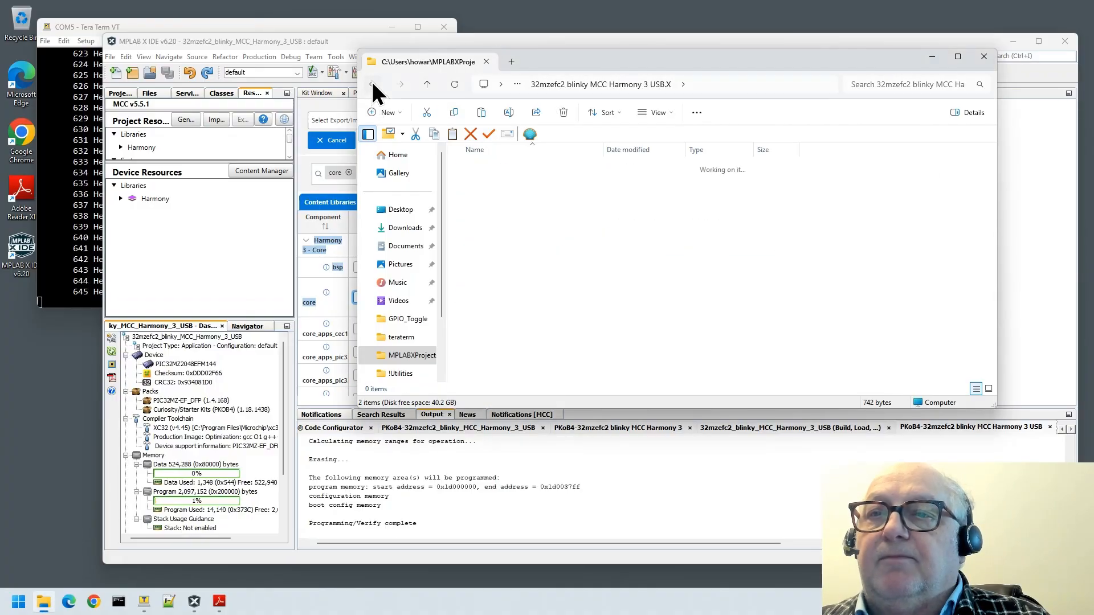
pyautogui.doubleClick(504, 169)
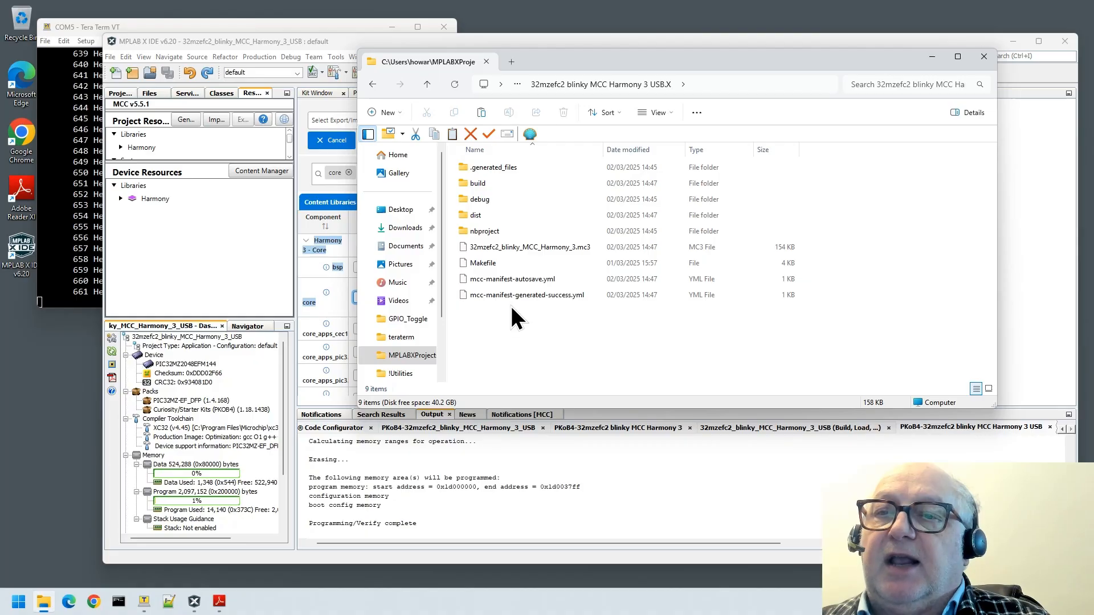
pyautogui.click(482, 296)
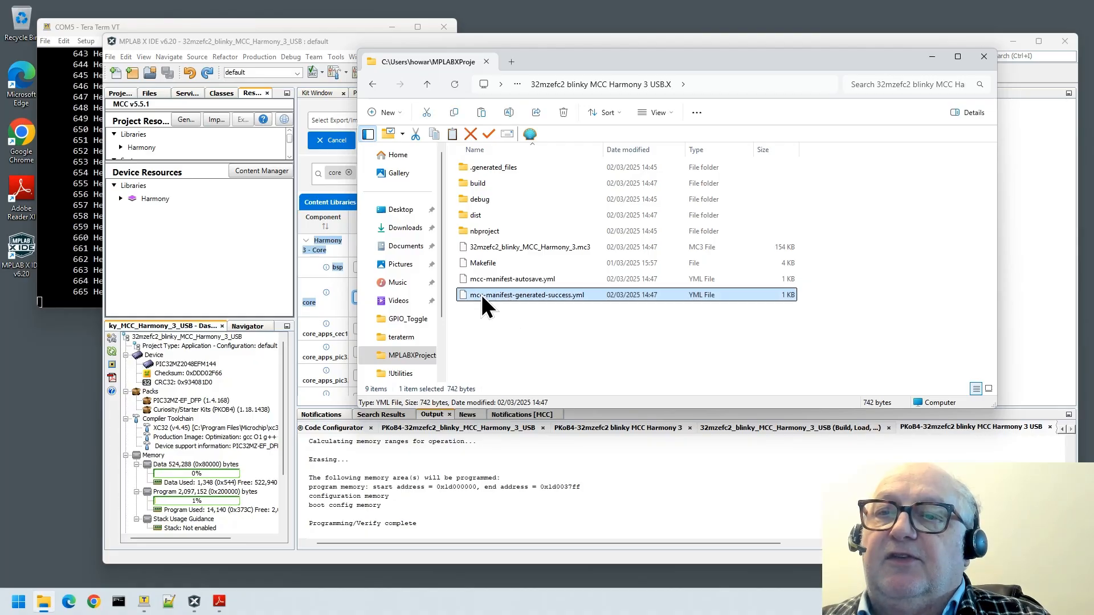
pyautogui.rightClick(559, 295)
pyautogui.moveTo(598, 332)
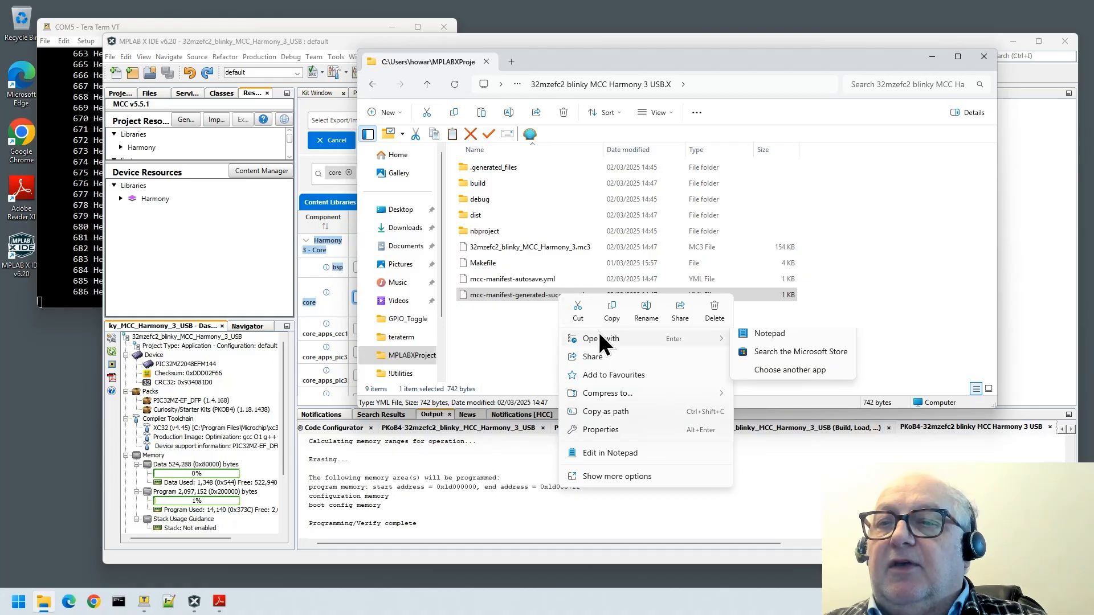
pyautogui.click(763, 335)
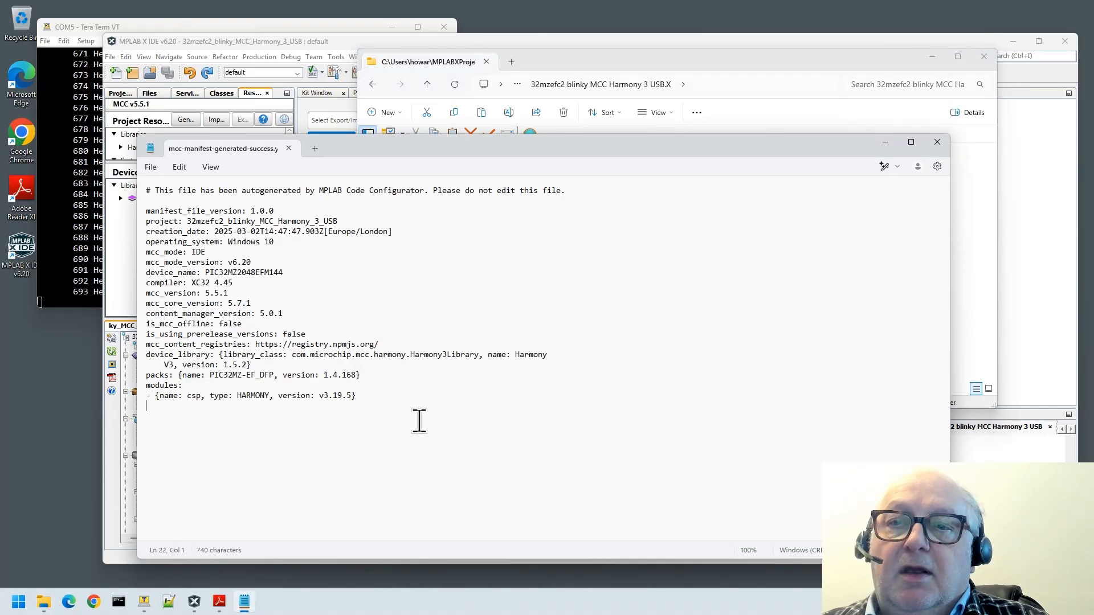
pyautogui.moveTo(417, 420); pyautogui.dragTo(142, 241)
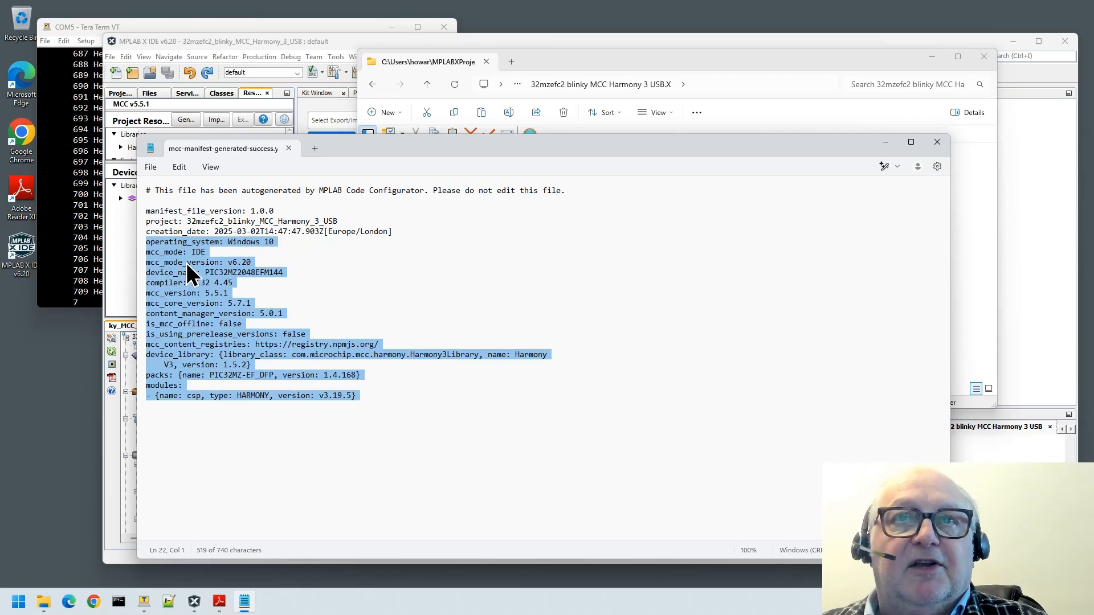
pyautogui.click(938, 143)
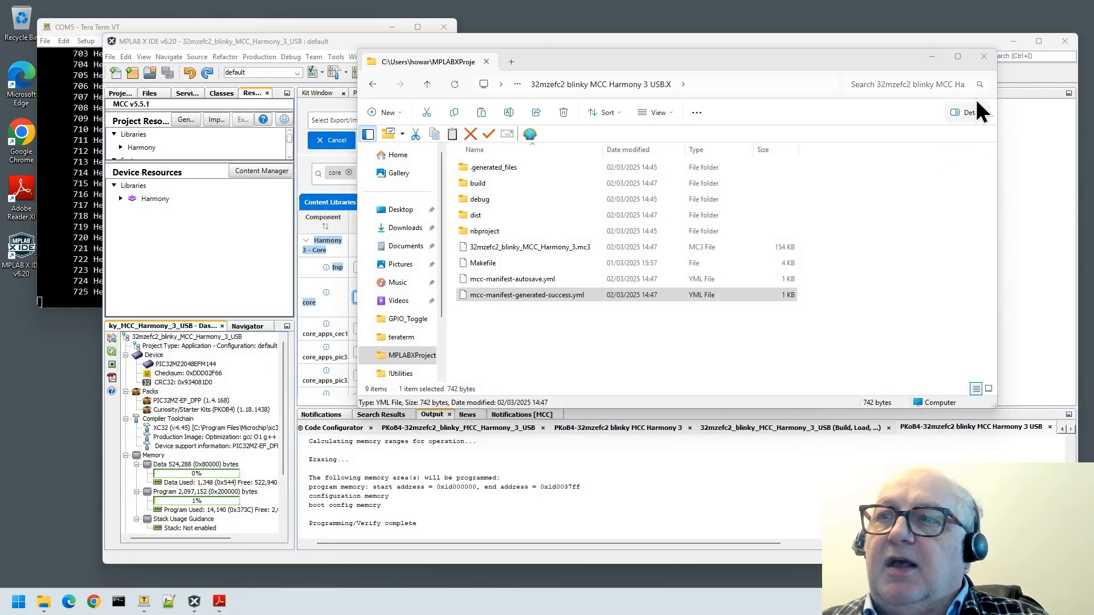
# Return to MPLAB X IDE, filter the content libraries by "csp" instead of "core", and select version v3.21.0 for the csp component.
pyautogui.click(1038, 251)
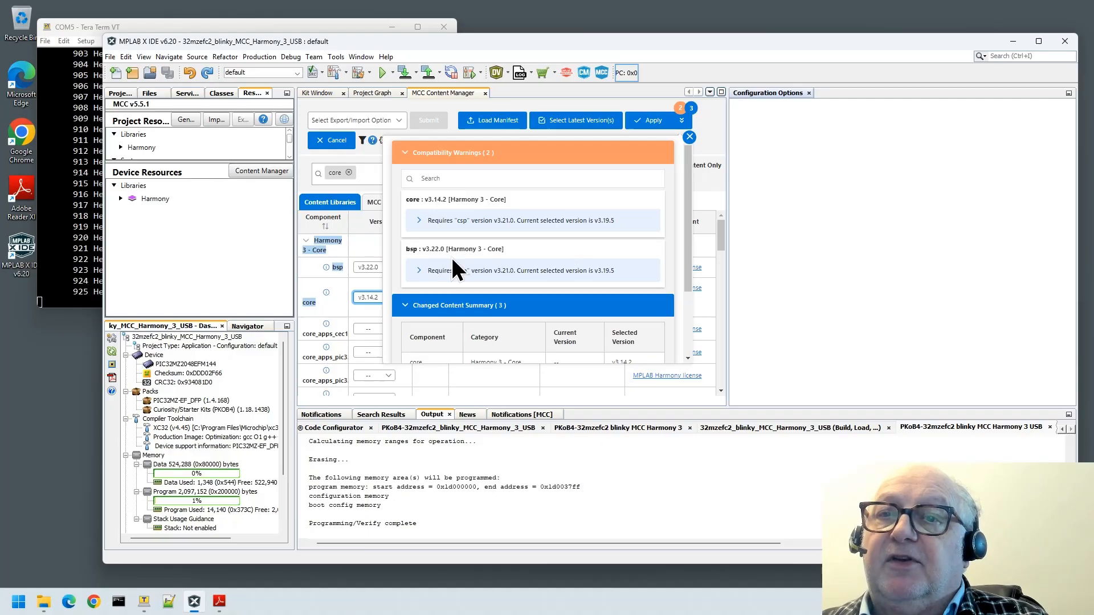
pyautogui.click(405, 154)
pyautogui.click(349, 172)
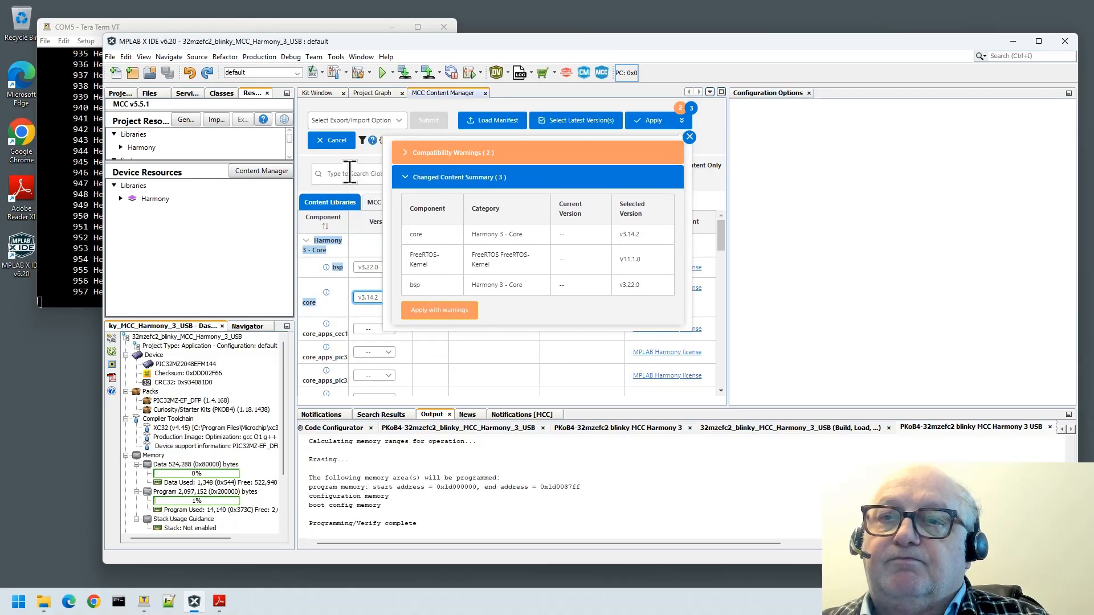
pyautogui.click(690, 137)
pyautogui.write('csp')
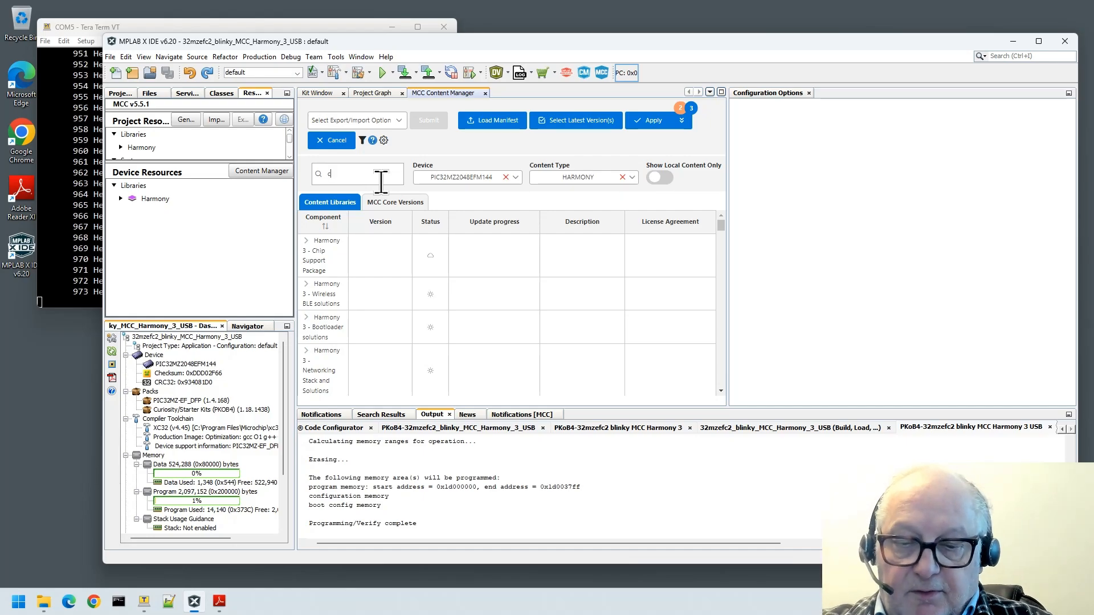
pyautogui.press('Return')
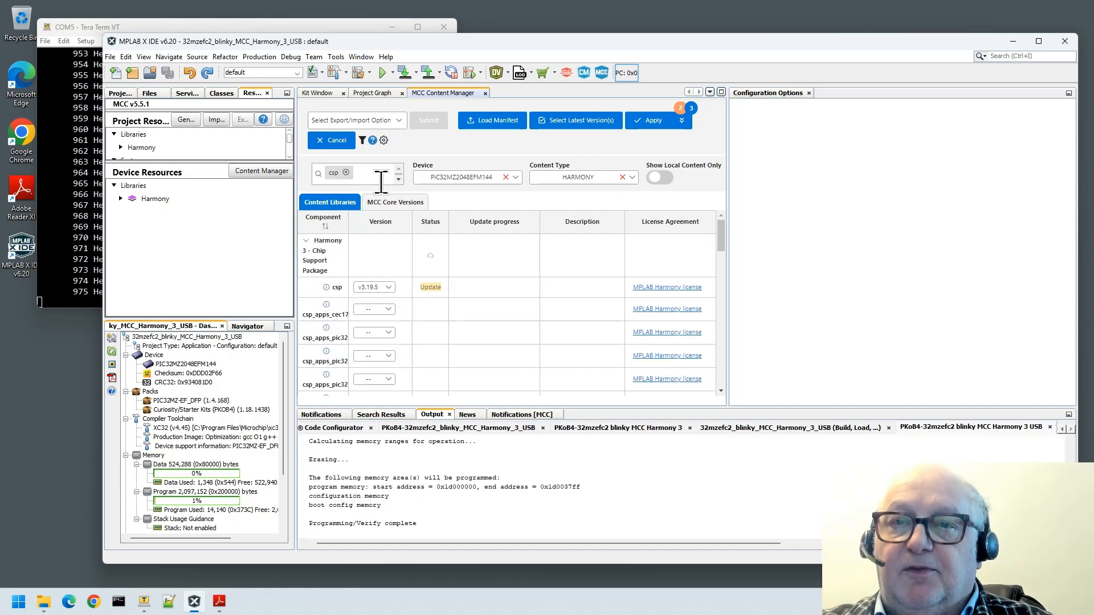
pyautogui.click(374, 287)
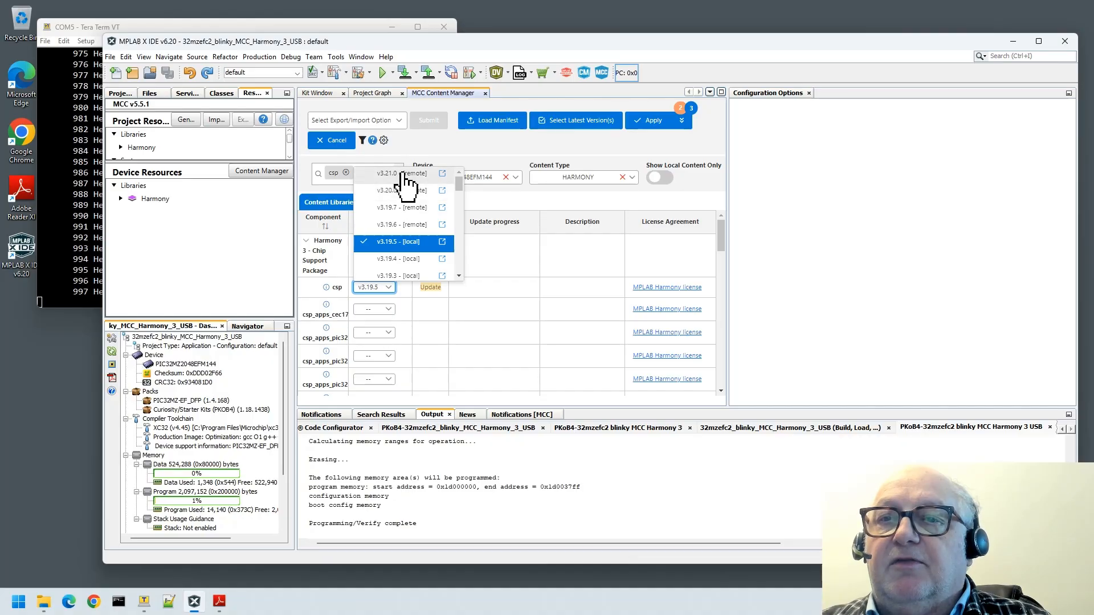
pyautogui.click(402, 173)
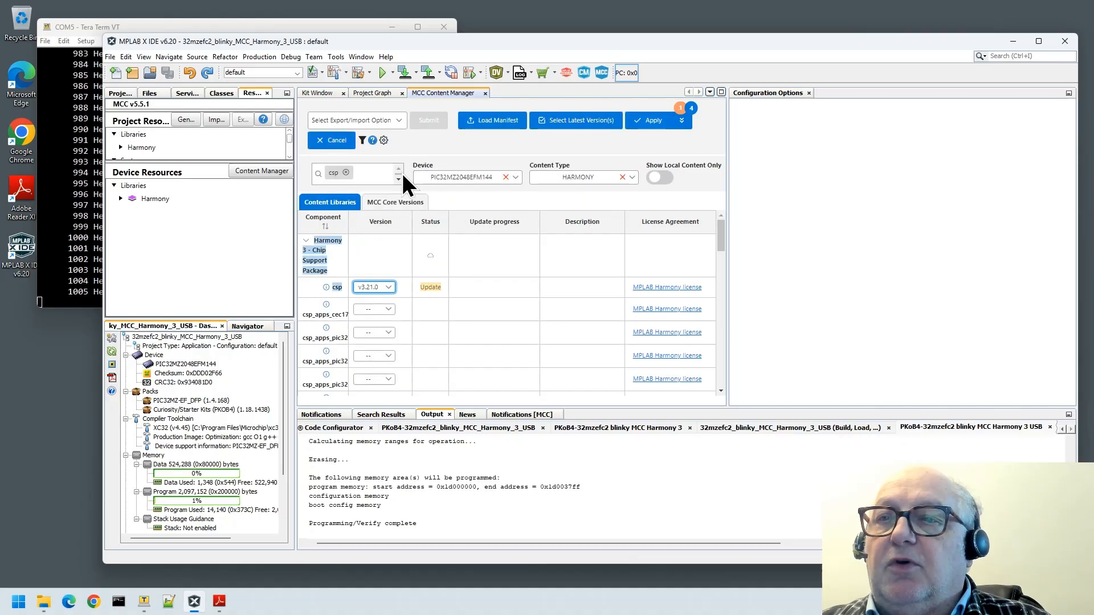
# Review the pending changes and compatibility warning, and select version v1.5.0 for the harmony-services component.
pyautogui.click(682, 122)
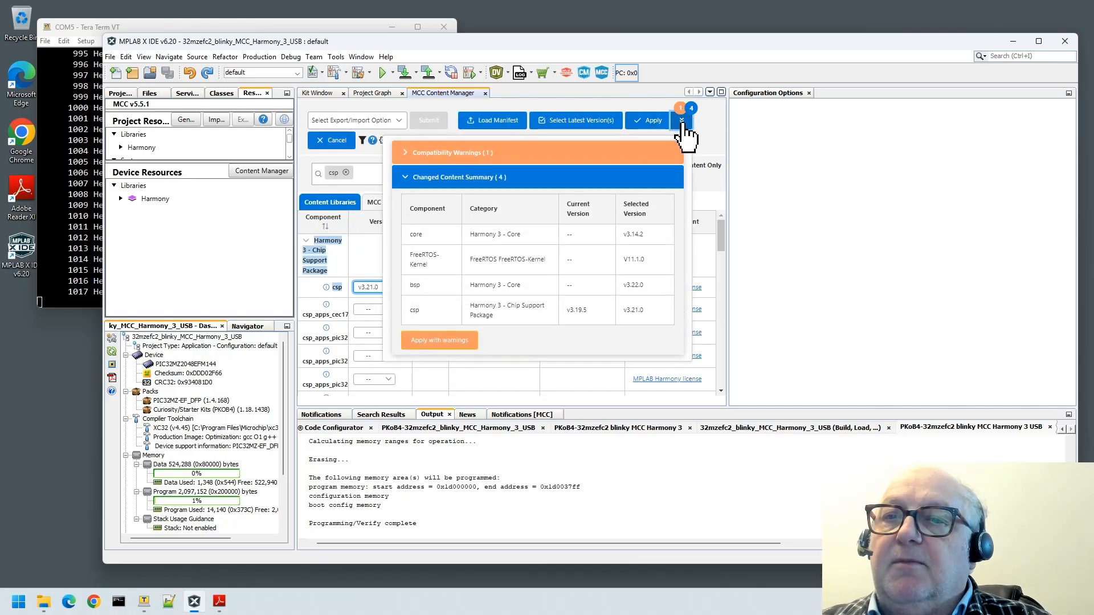
pyautogui.click(405, 154)
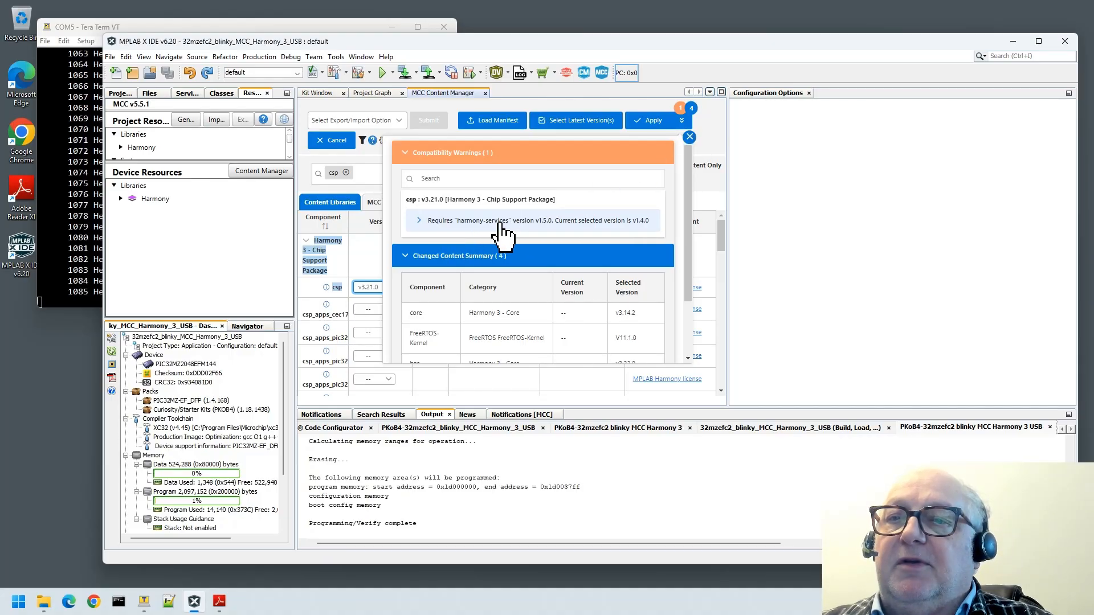
pyautogui.click(689, 138)
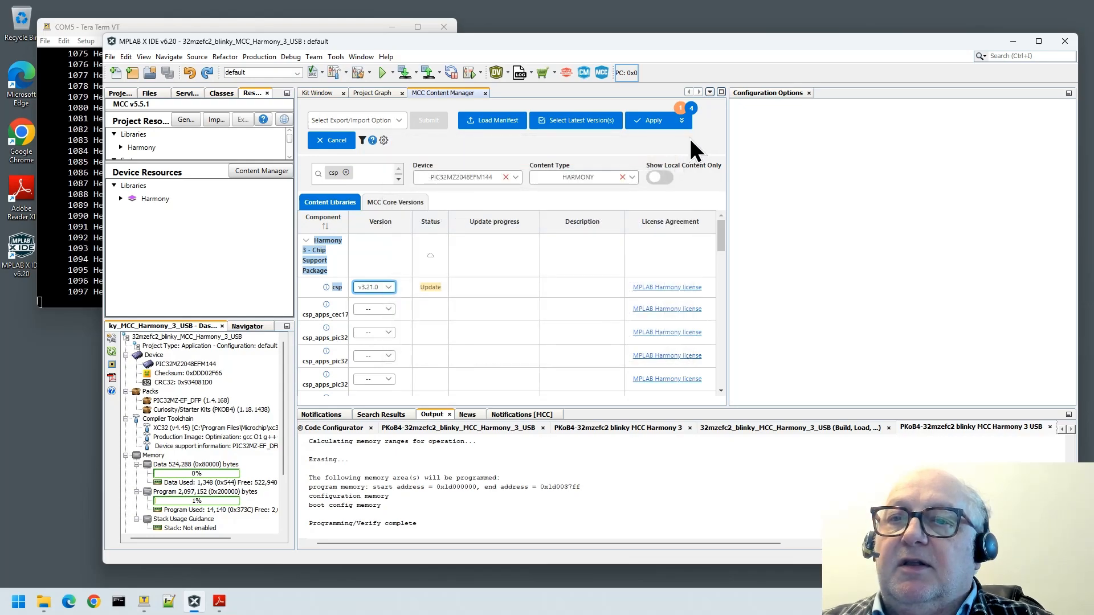
pyautogui.click(345, 172)
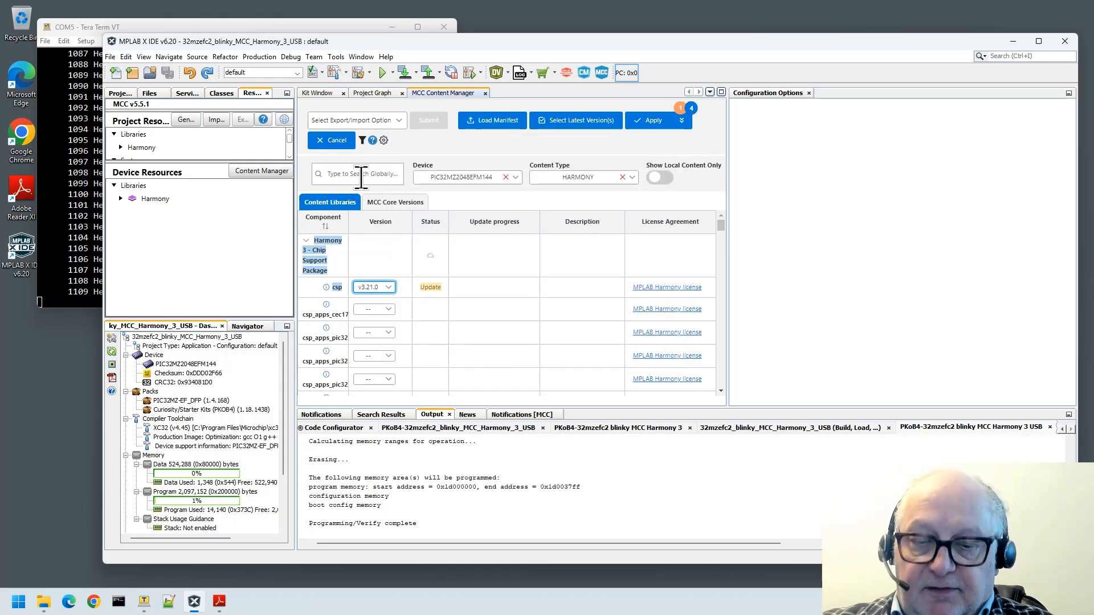
pyautogui.write('harmony-services')
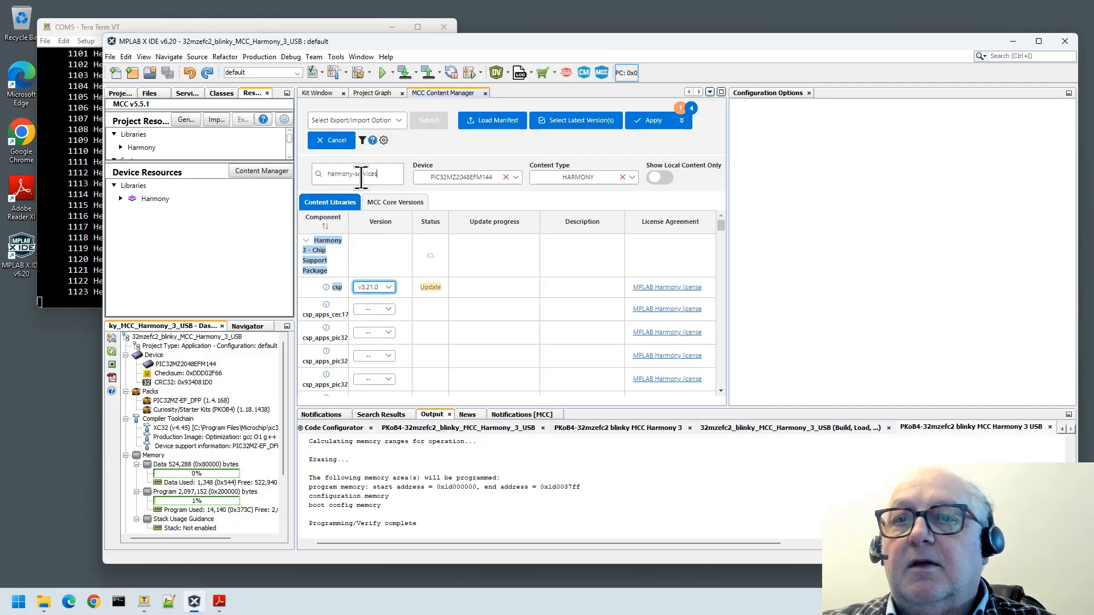
pyautogui.press('Return')
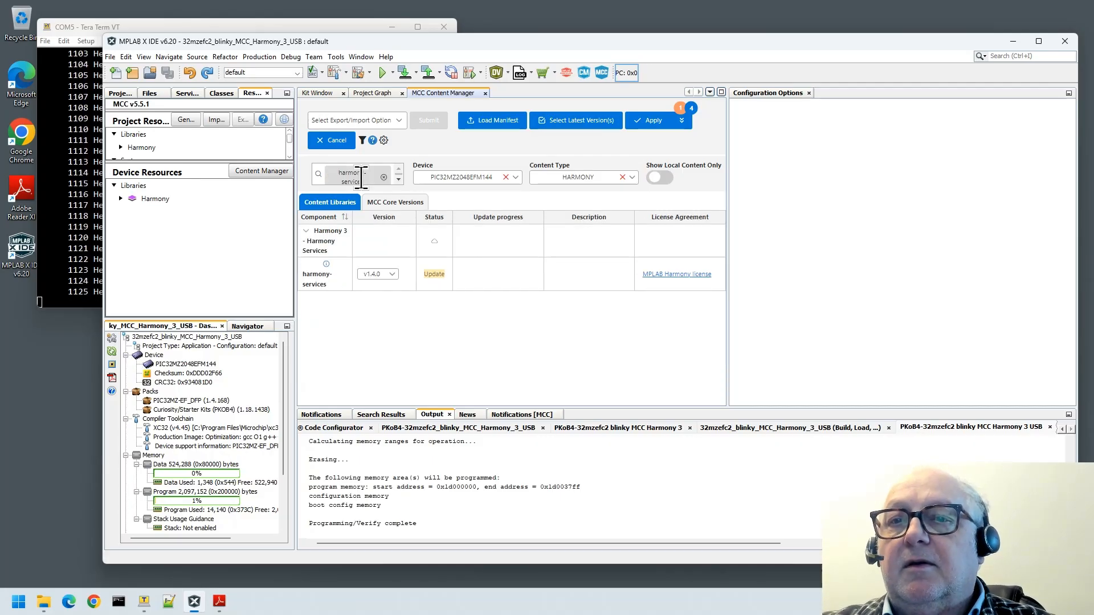
pyautogui.click(391, 272)
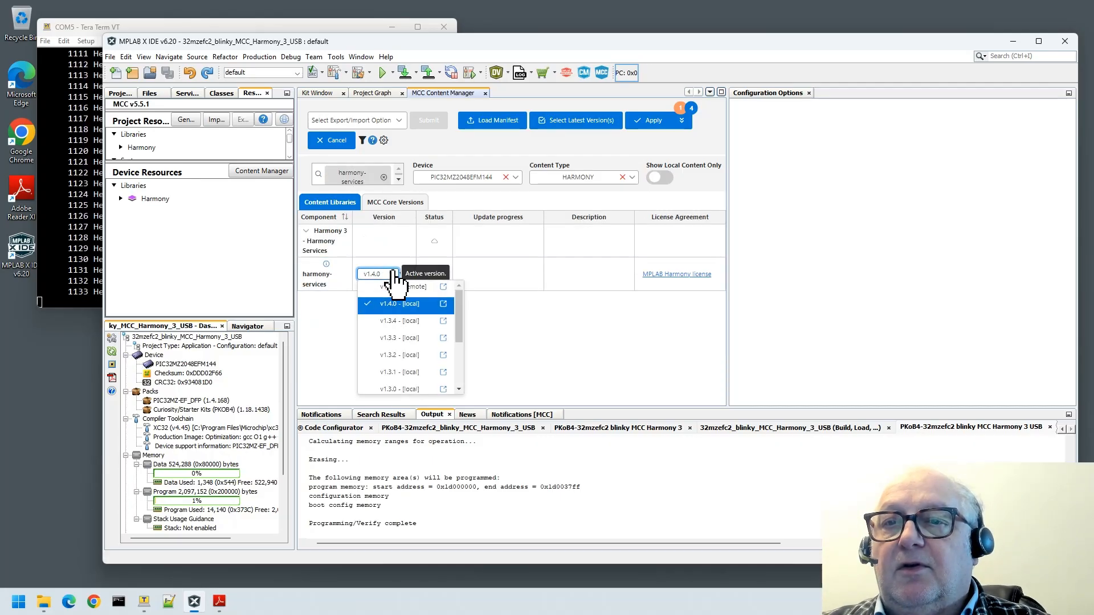
pyautogui.click(392, 289)
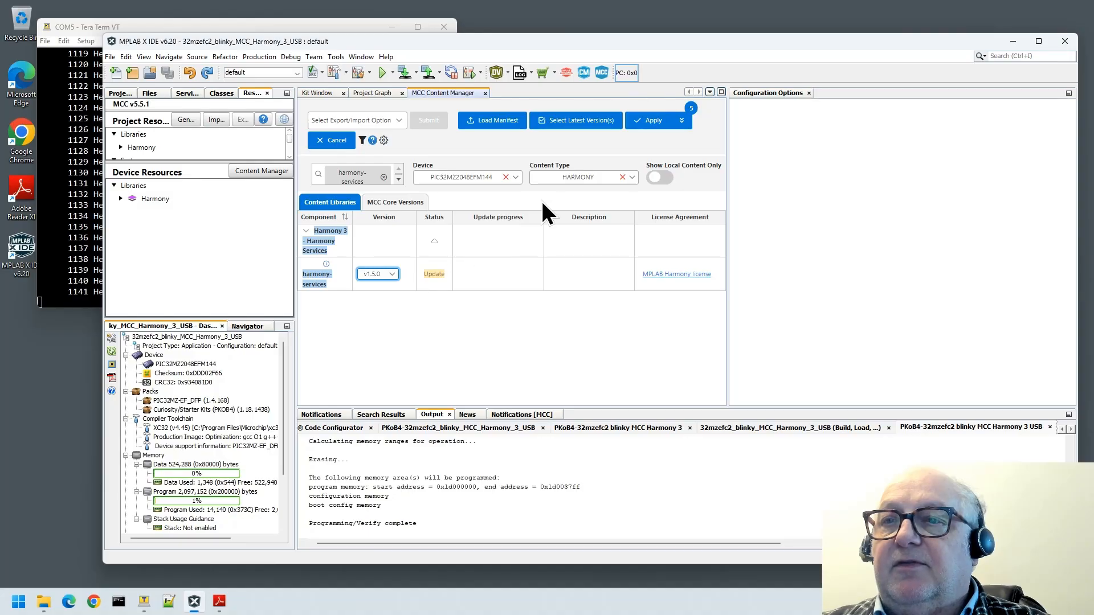
# Check the changed content summary, filter the content libraries by "usb", and select version v3.15.0 for the usb component.
pyautogui.click(384, 178)
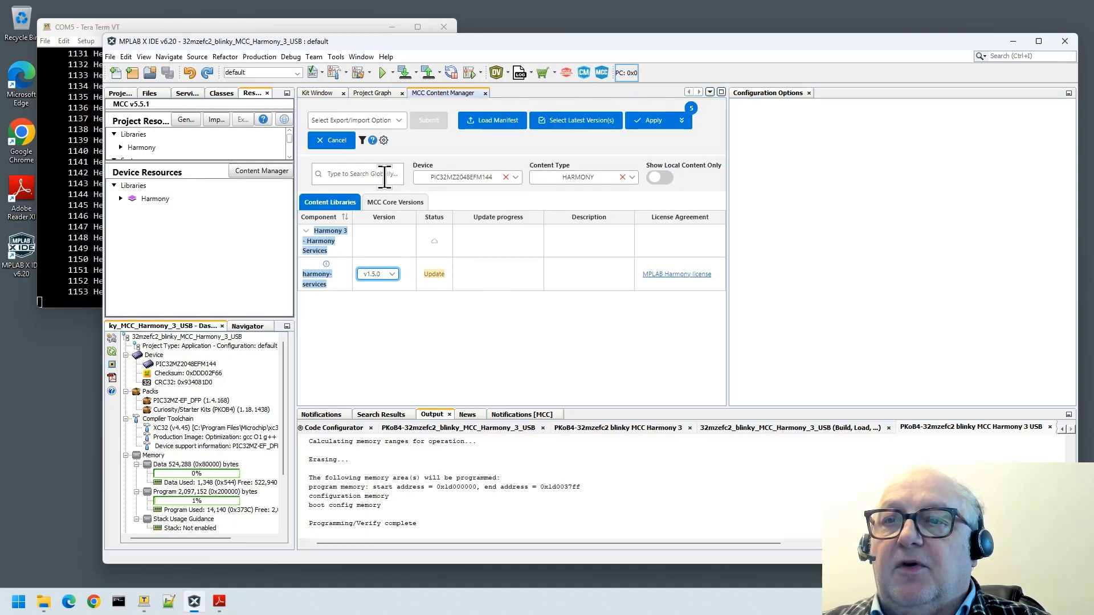
pyautogui.click(682, 120)
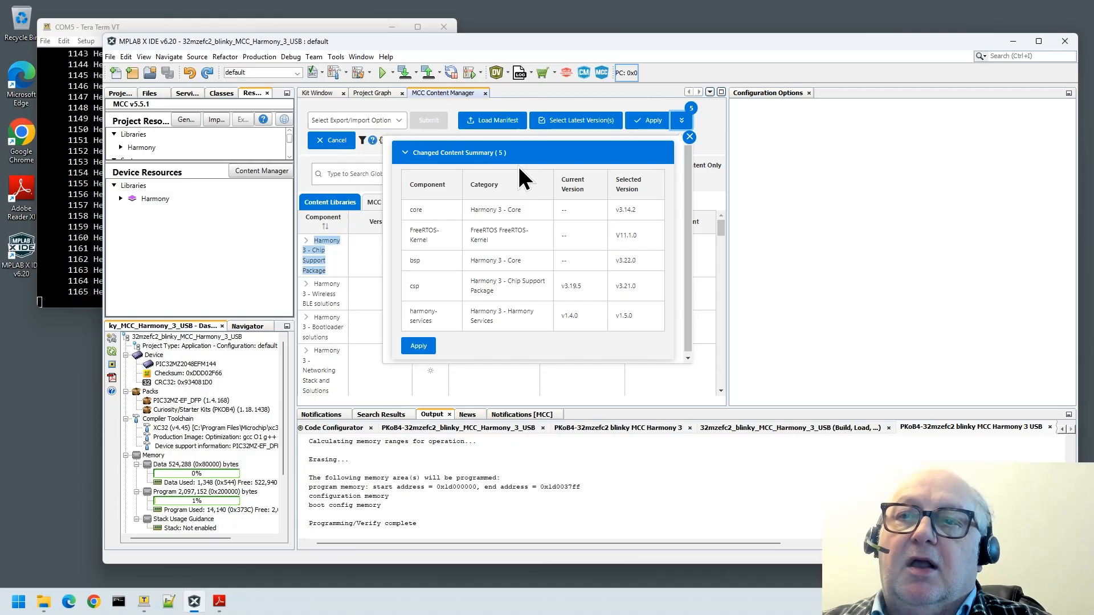
pyautogui.click(682, 118)
pyautogui.click(363, 177)
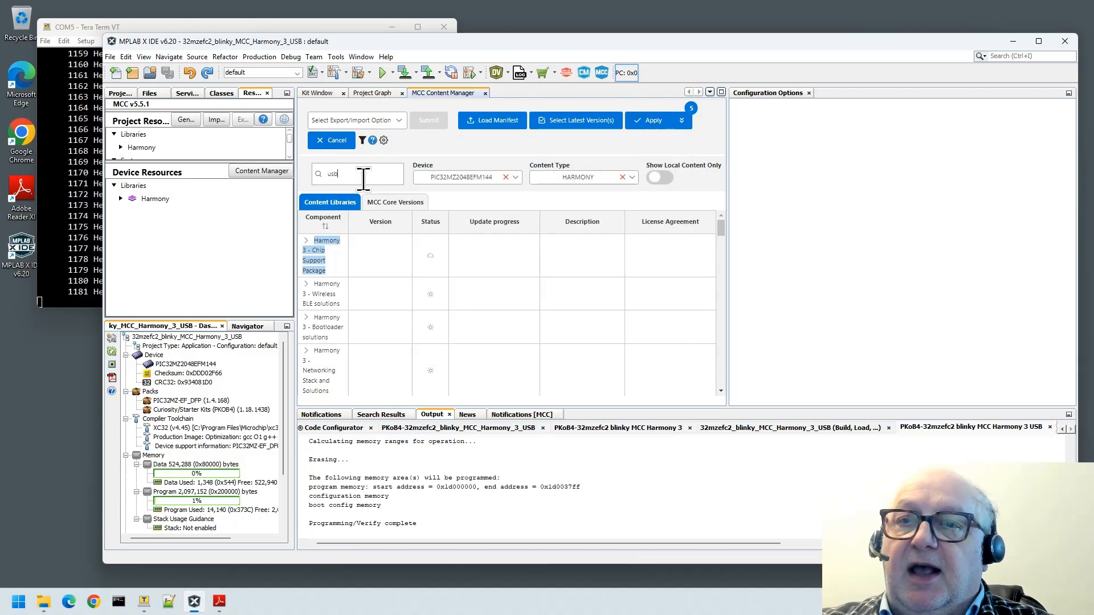
pyautogui.press('Return')
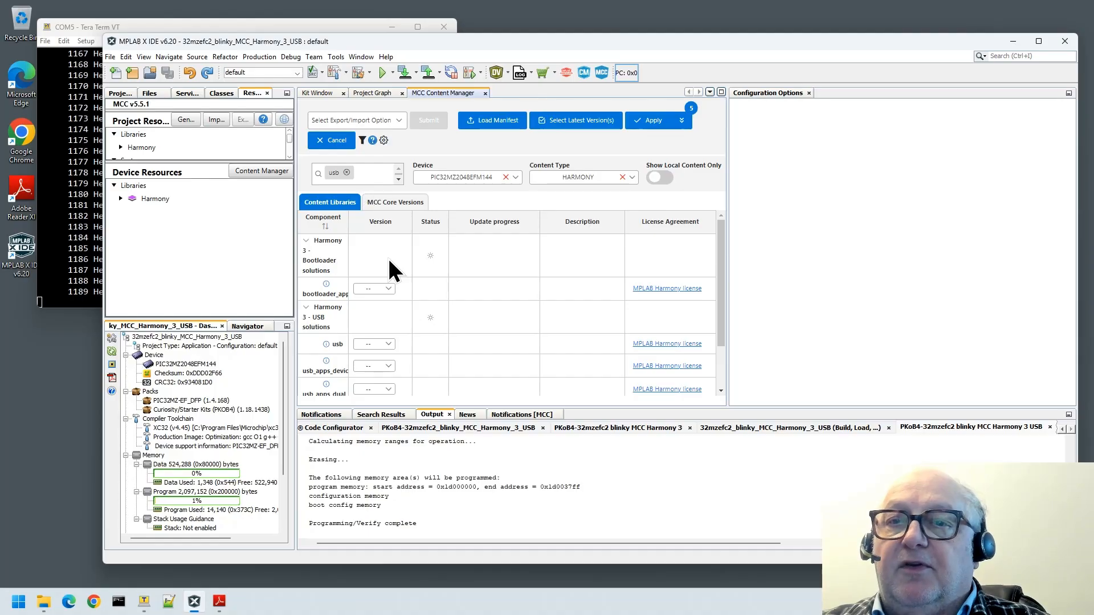
pyautogui.click(394, 343)
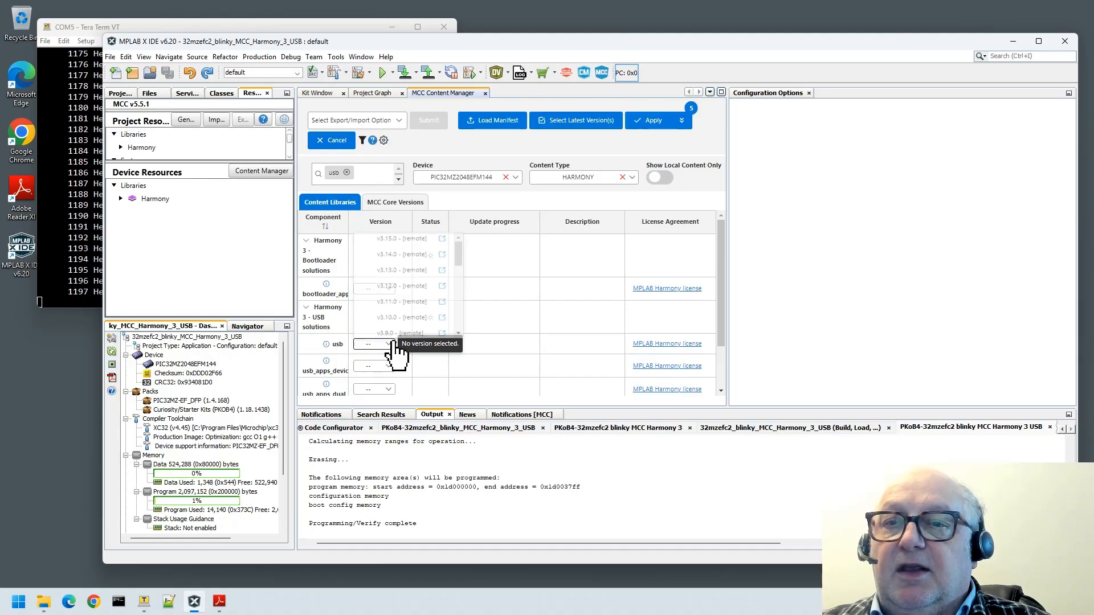
pyautogui.click(404, 230)
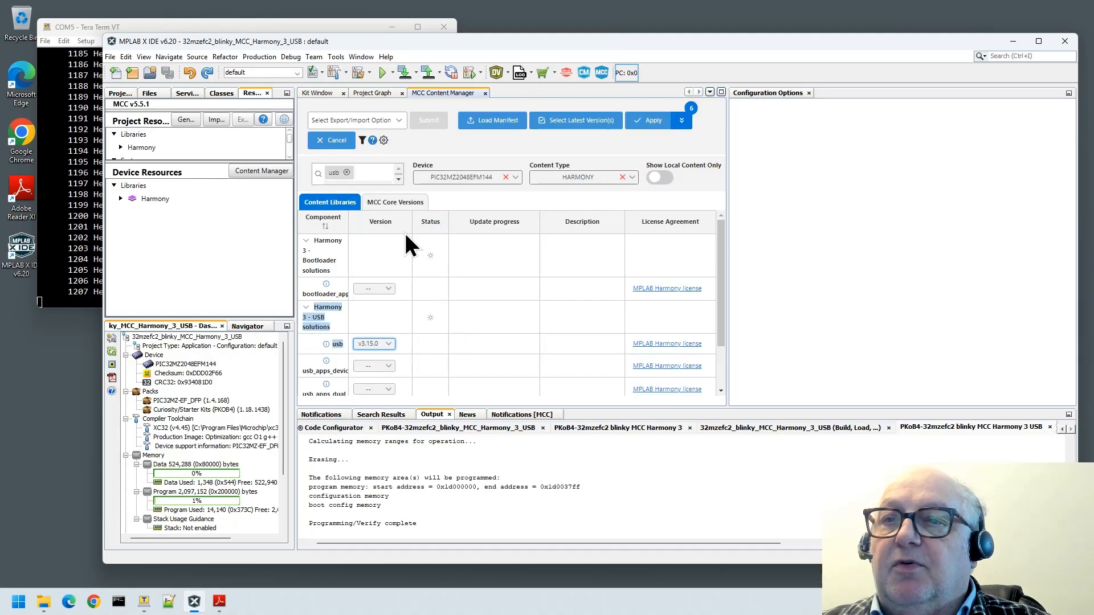
# Apply the pending content version changes and close the MCC Content Manager.
pyautogui.click(682, 120)
pyautogui.click(684, 126)
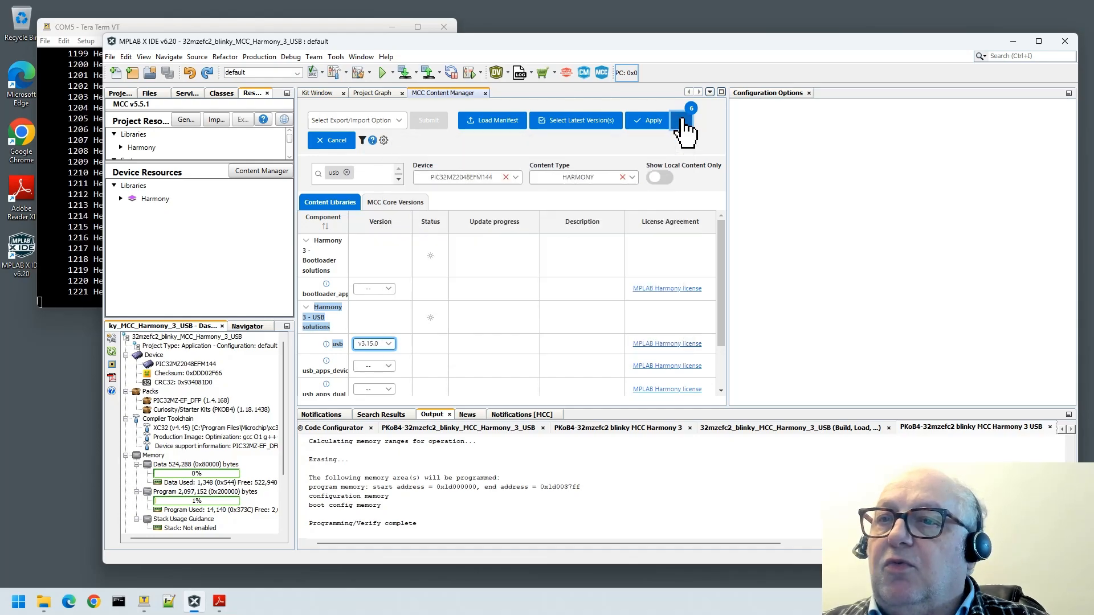
pyautogui.click(652, 121)
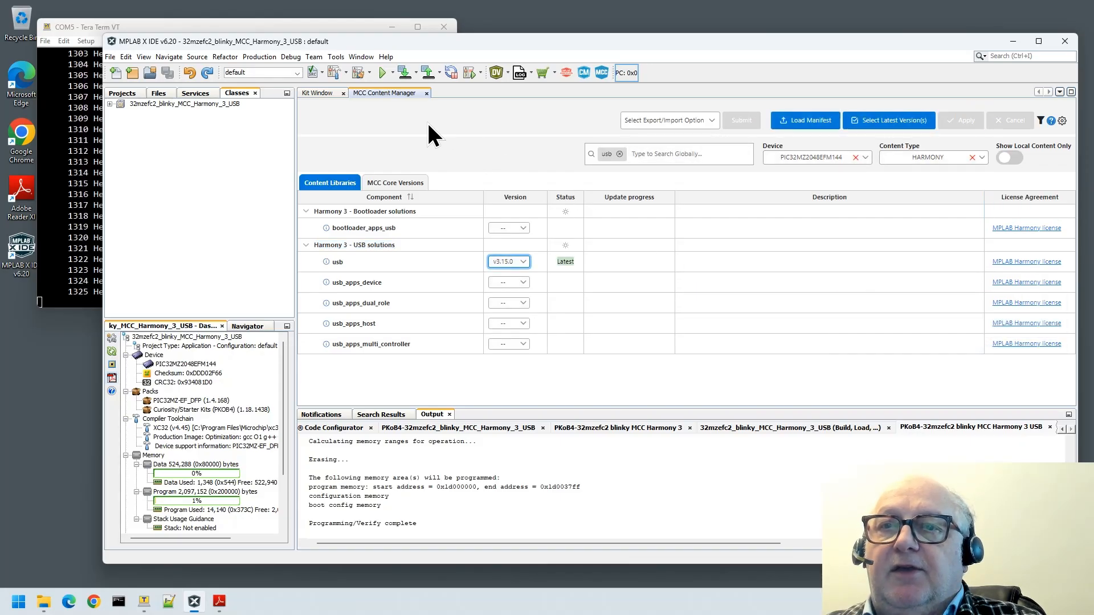
pyautogui.click(427, 93)
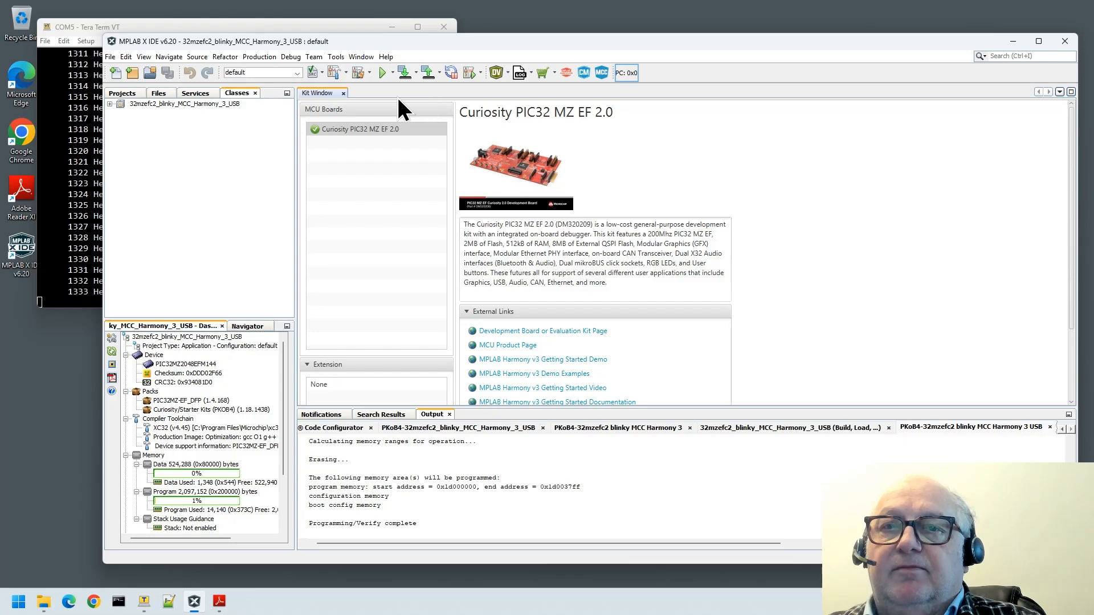
# Select the 32mzefc2_blinky_MCC_Harmony_3_USB project, relaunch MCC for it, and continue past the package version mismatch.
pyautogui.click(212, 104)
pyautogui.click(126, 92)
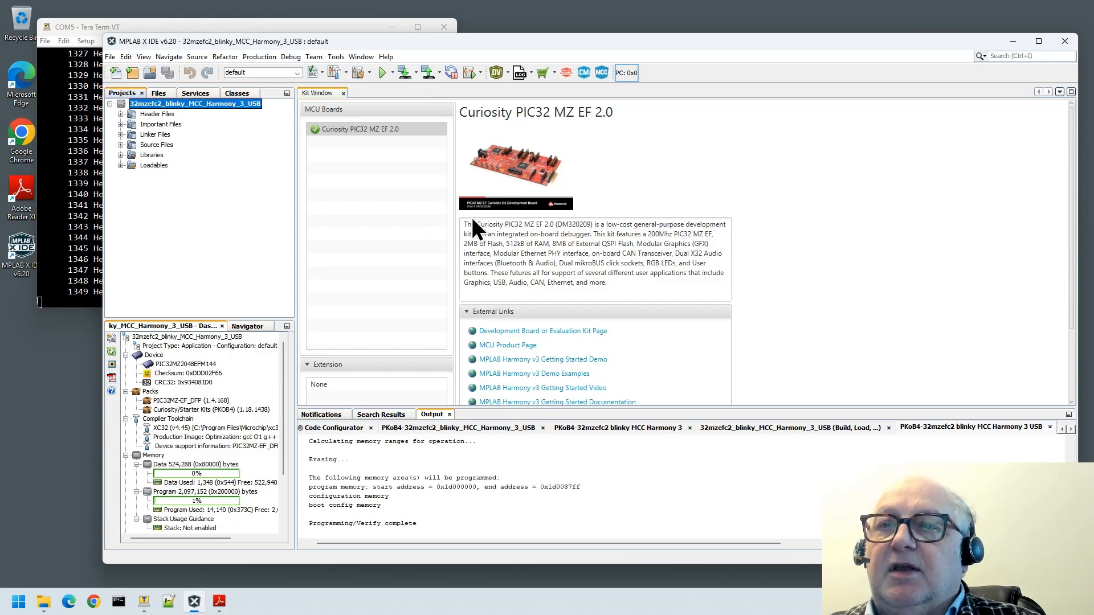
pyautogui.click(602, 72)
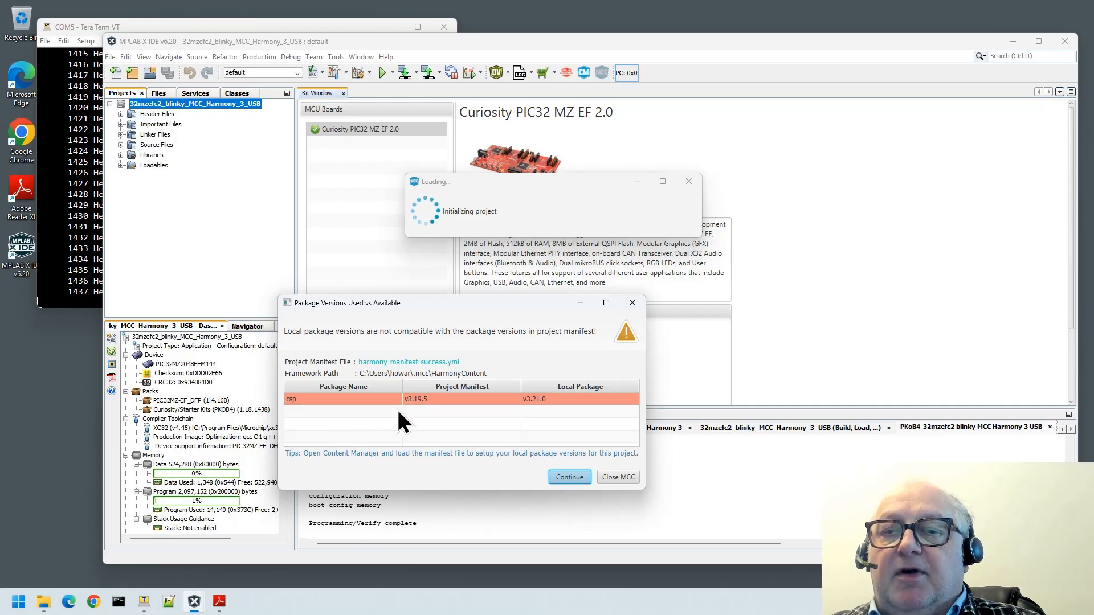
pyautogui.click(565, 477)
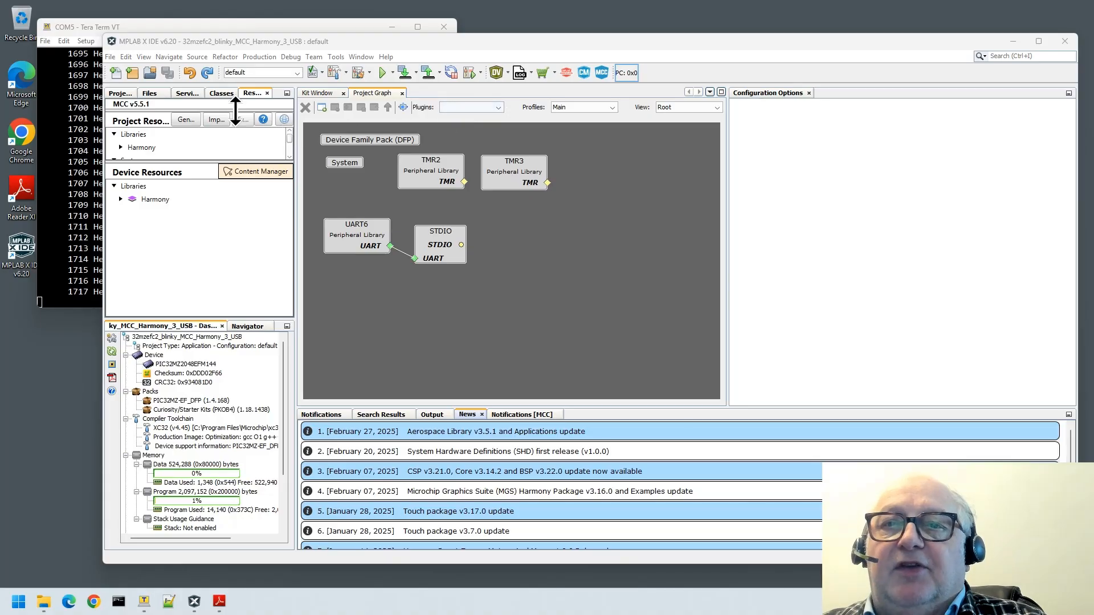
# Generate the project code, clear the MPLAB Code Configurator output, and generate the code again.
pyautogui.click(186, 119)
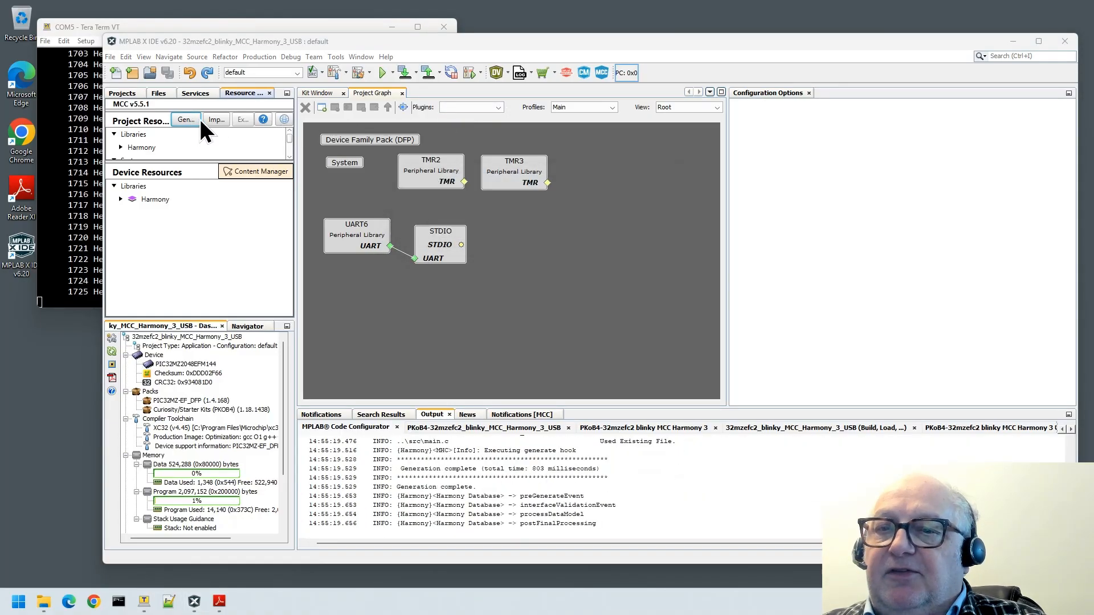
pyautogui.rightClick(600, 485)
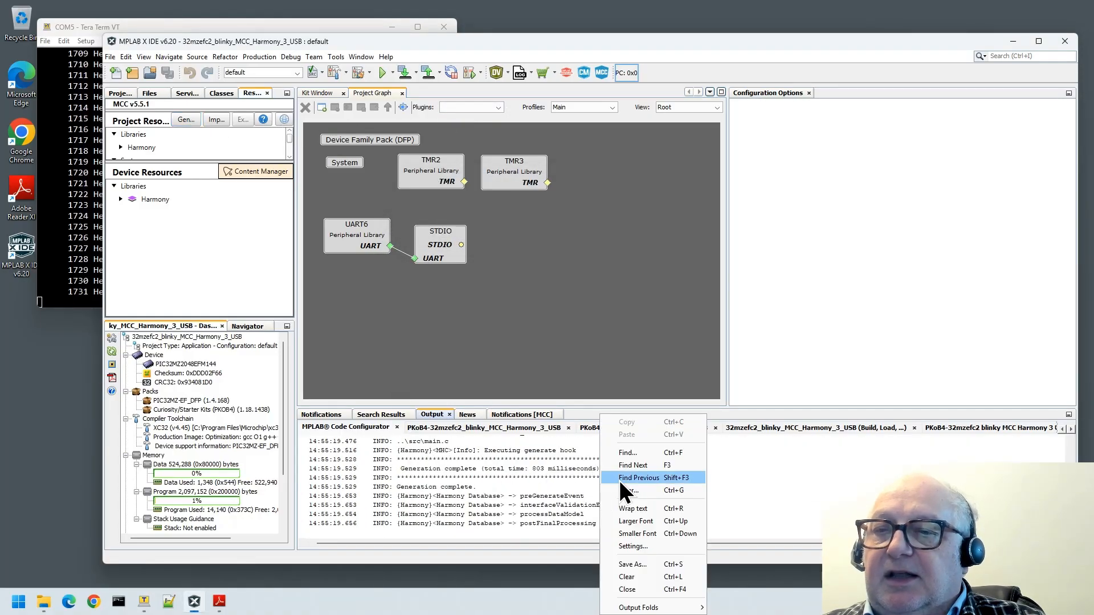
pyautogui.click(640, 581)
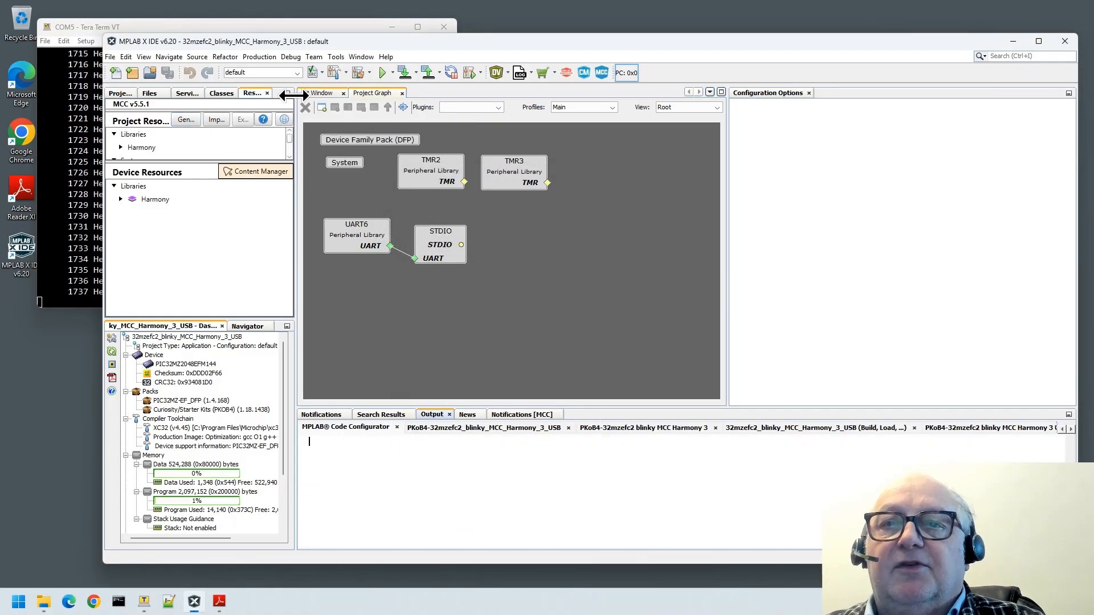
pyautogui.click(188, 120)
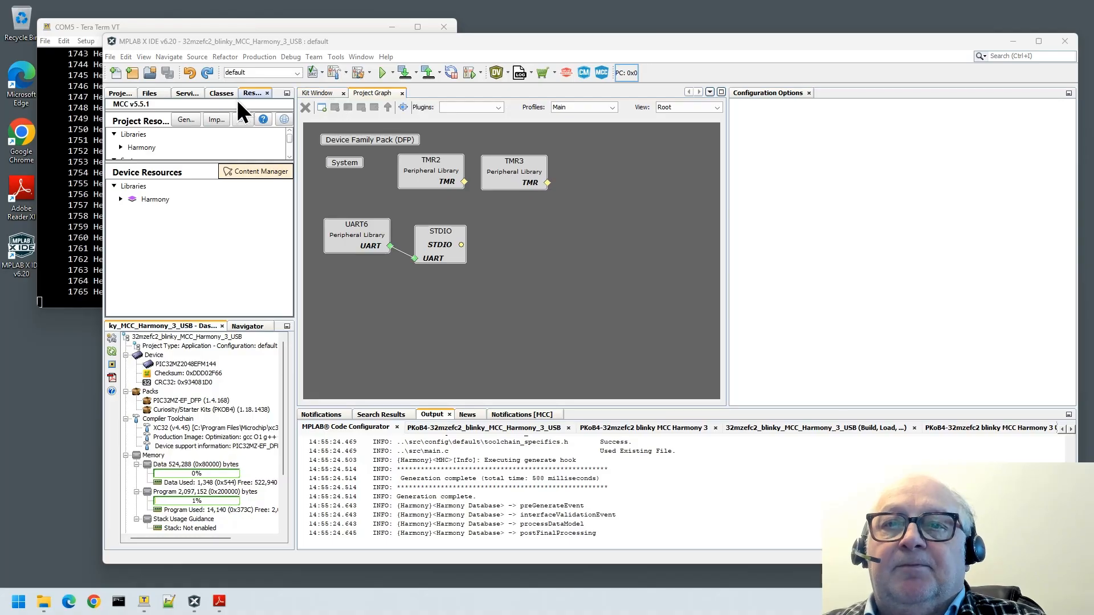
# Try to clean and build the 32mzefc2_blinky_MCC_Harmony_3_USB project.
pyautogui.click(122, 94)
pyautogui.rightClick(142, 105)
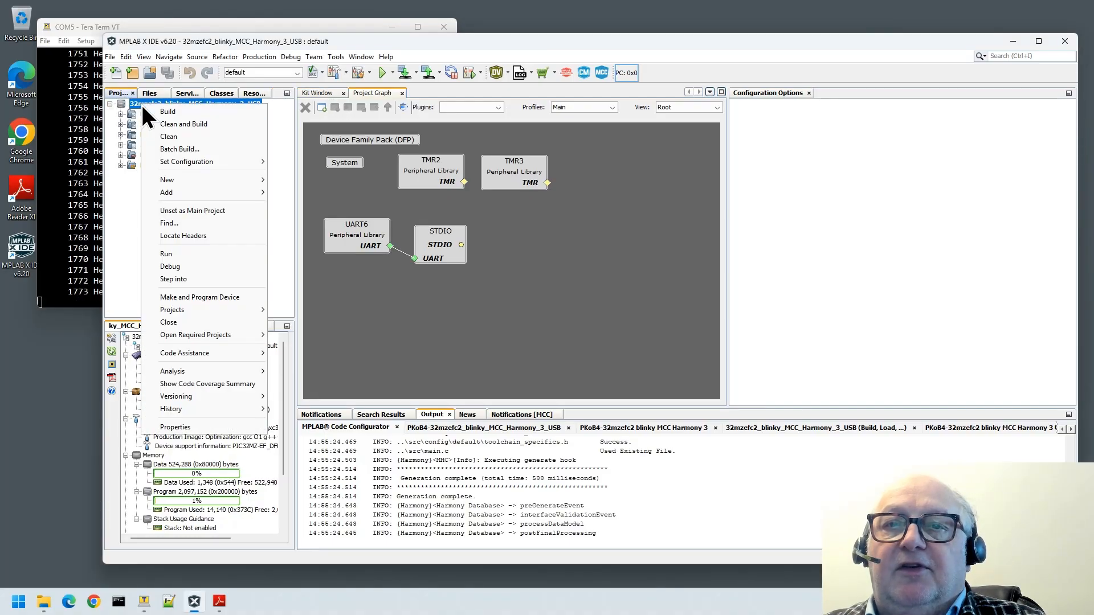
pyautogui.click(176, 123)
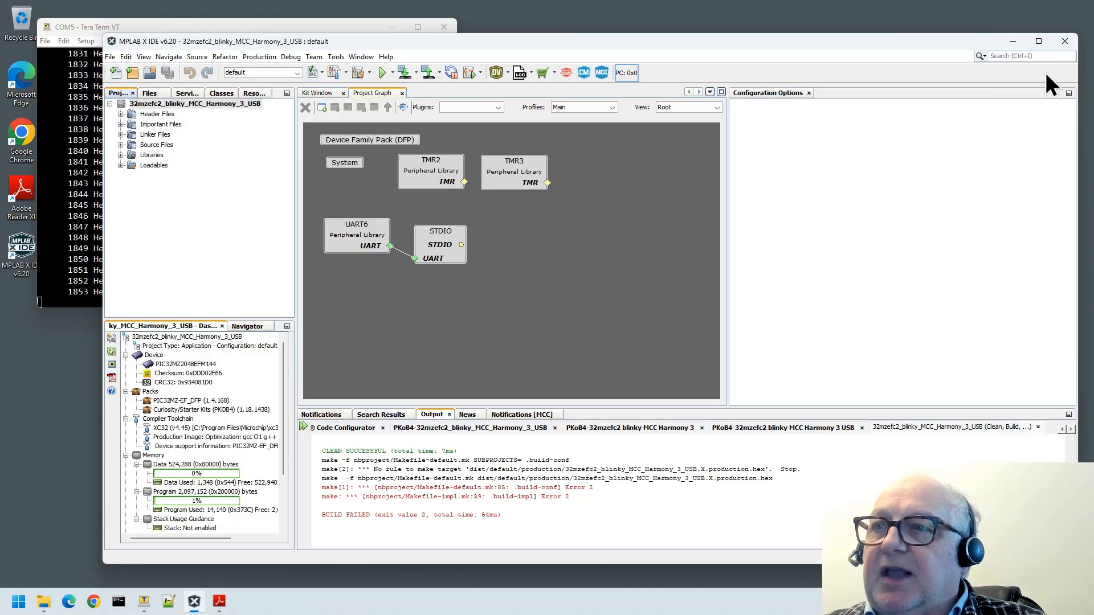
# Restart MPLAB X IDE and run a clean build of the reopened 32mzefc2_blinky_MCC_Harmony_3_USB project.
pyautogui.click(1064, 37)
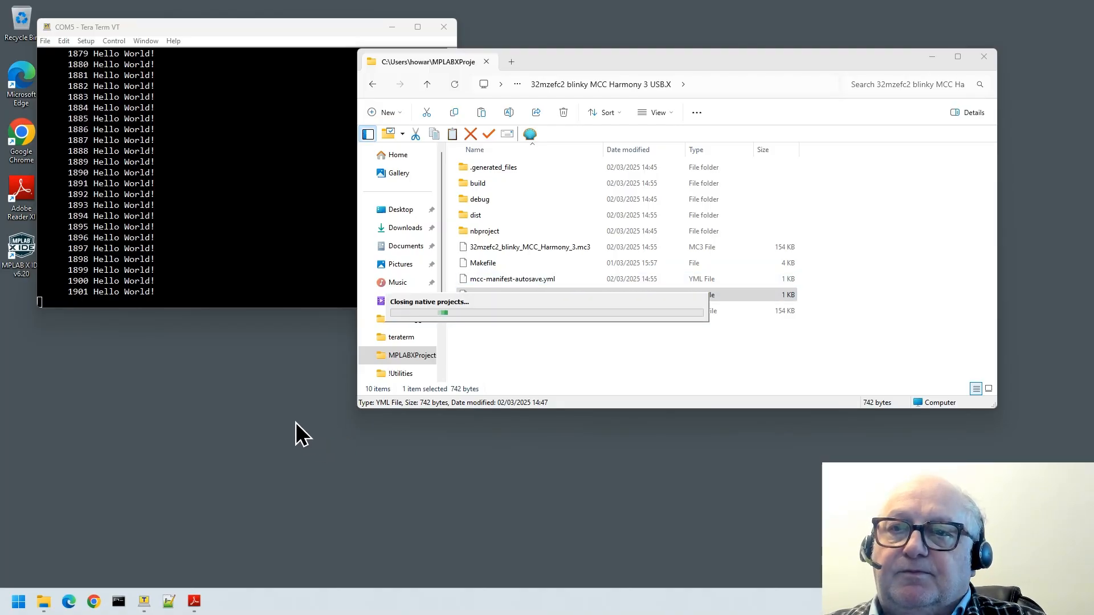
pyautogui.doubleClick(26, 256)
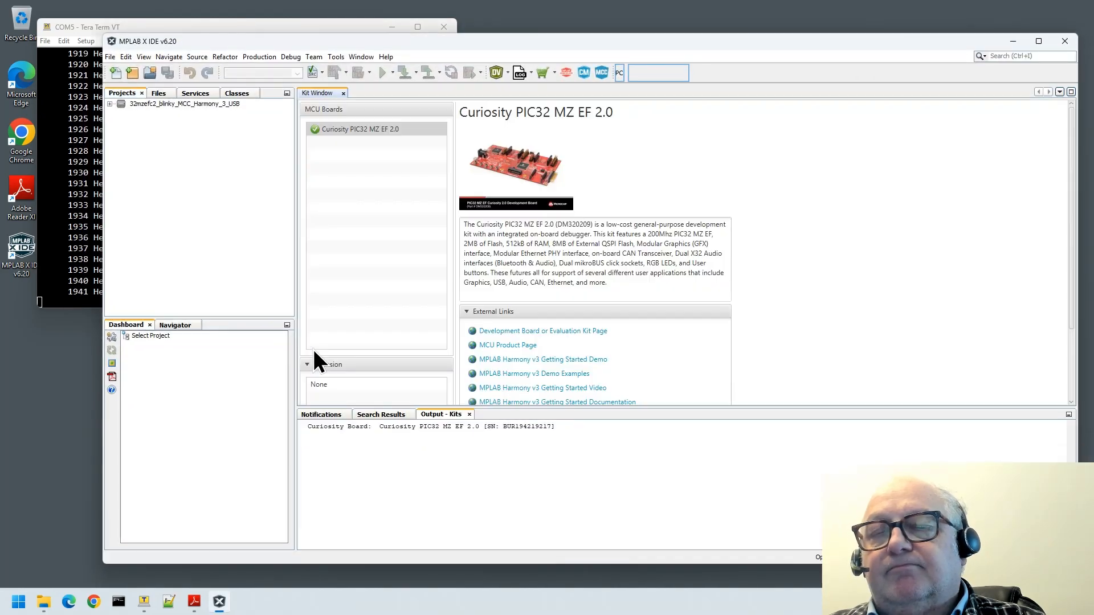
pyautogui.click(207, 103)
pyautogui.rightClick(207, 103)
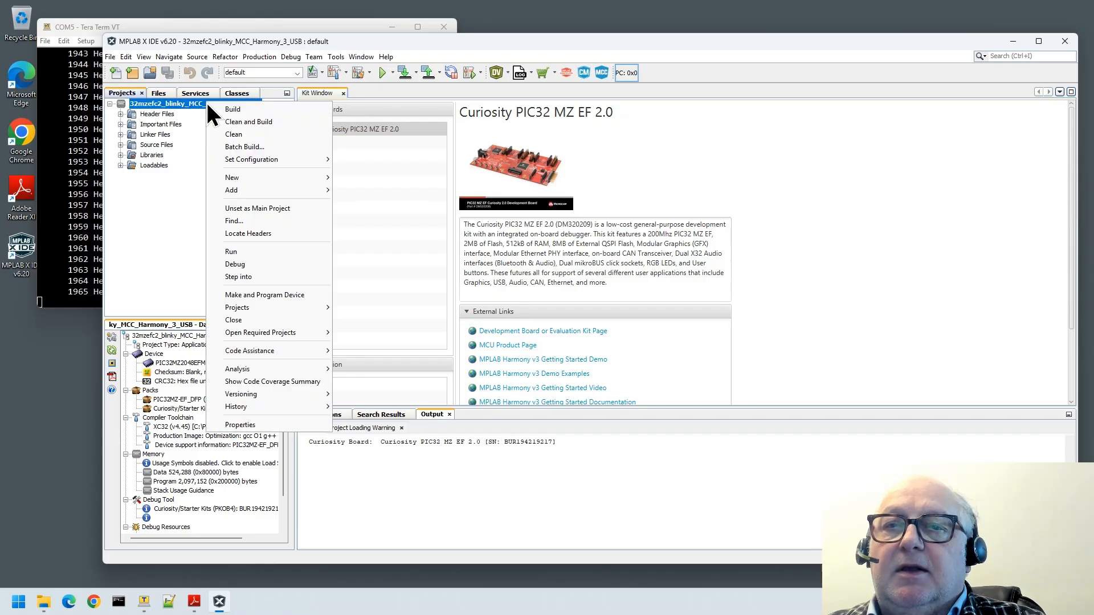
pyautogui.click(229, 120)
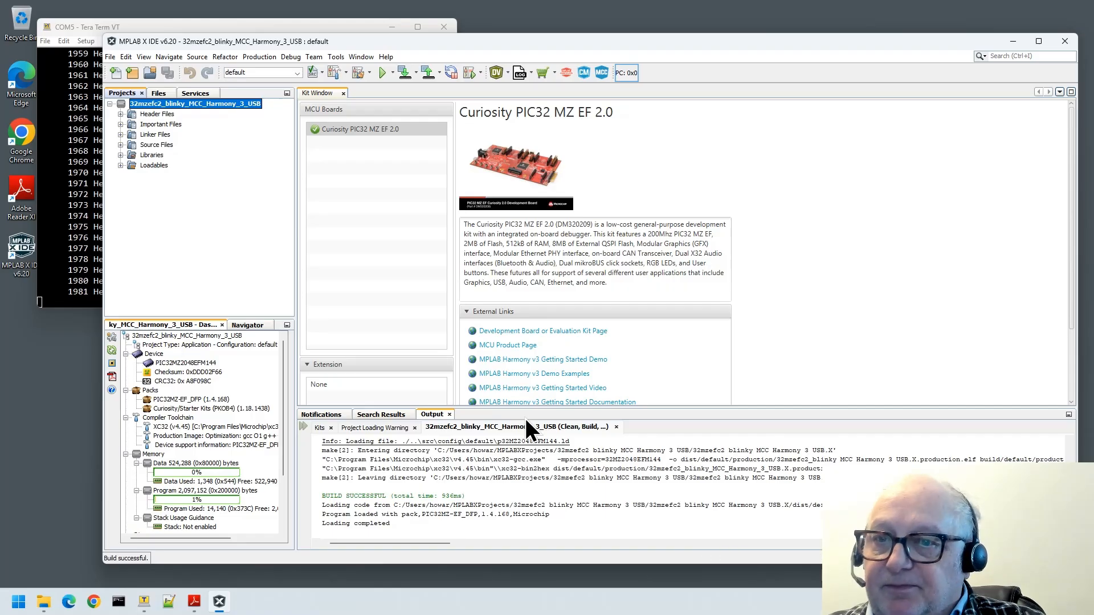
# Make and program the device with the rebuilt project, and switch to Tera Term to check the COM5 serial output.
pyautogui.click(407, 73)
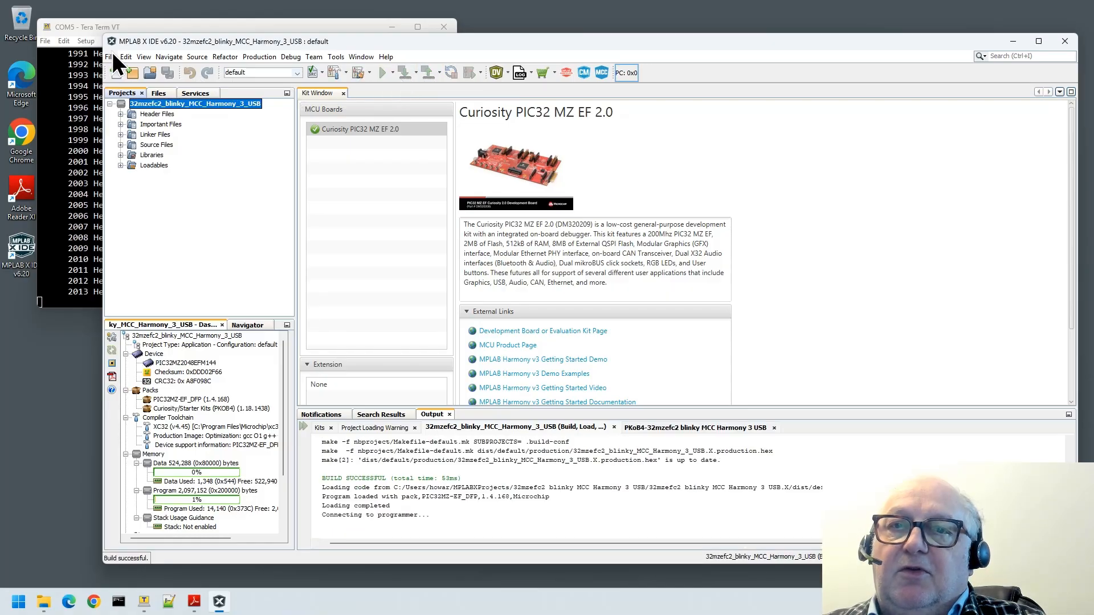
pyautogui.click(113, 25)
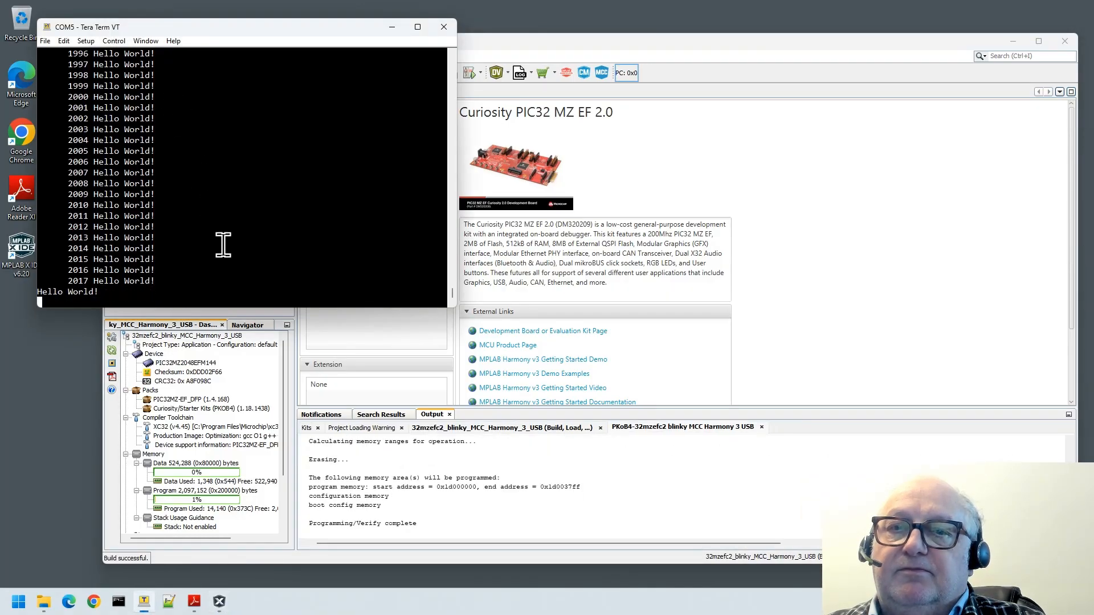